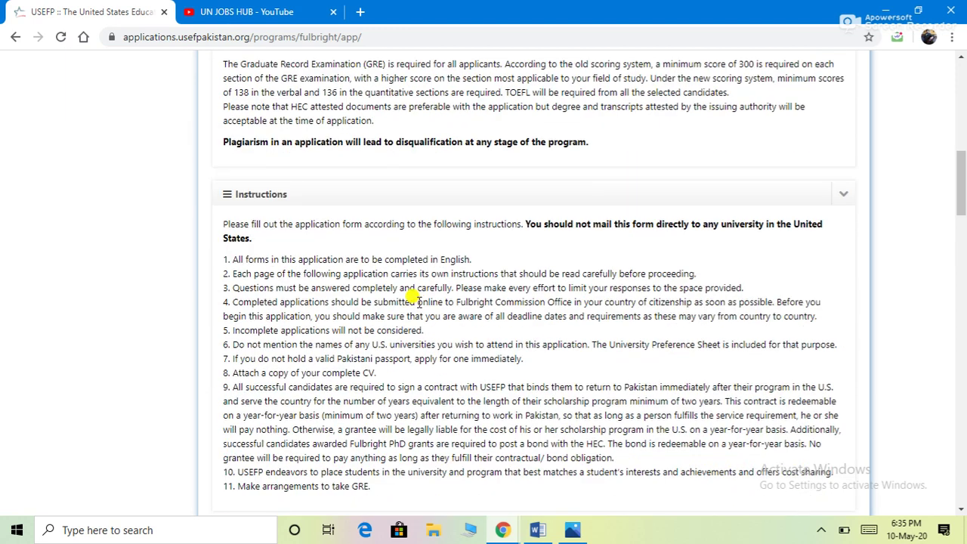
# Step: Log out of the 2021 Fulbright application form after skimming its instructions
pyautogui.scroll(-5, 393, 292)
pyautogui.scroll(10, 400, 286)
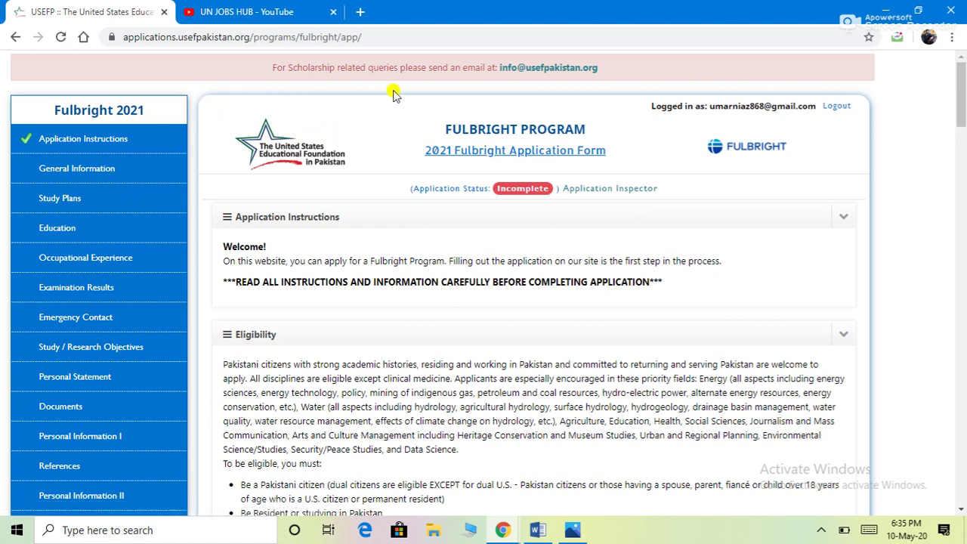
pyautogui.click(836, 110)
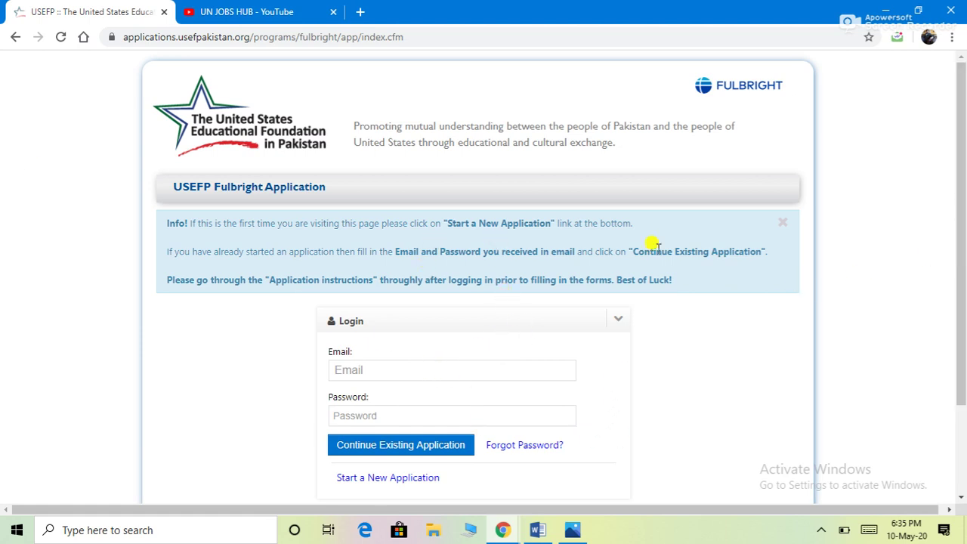
# Step: Start a new application from the USEFP Fulbright login page to open the registration form
pyautogui.scroll(-3, 455, 344)
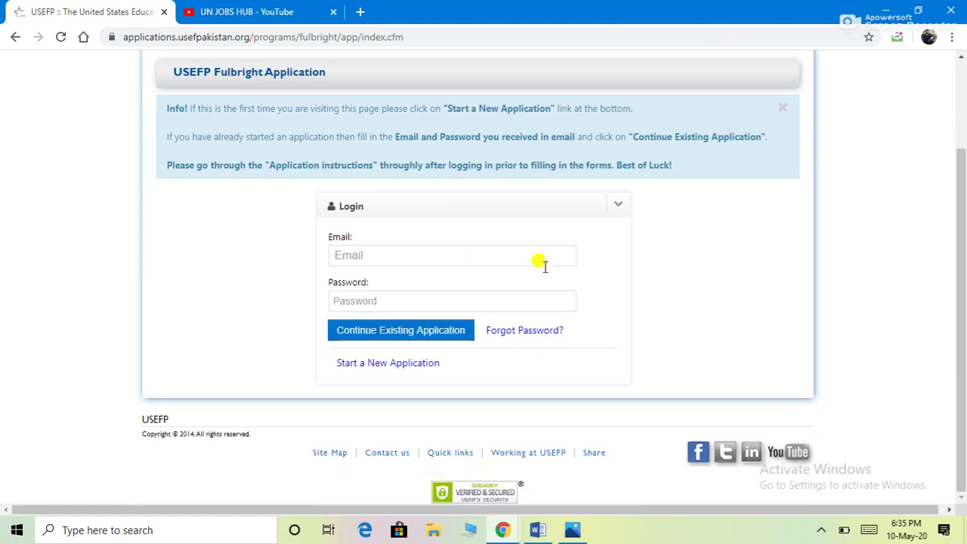
pyautogui.scroll(3, 604, 270)
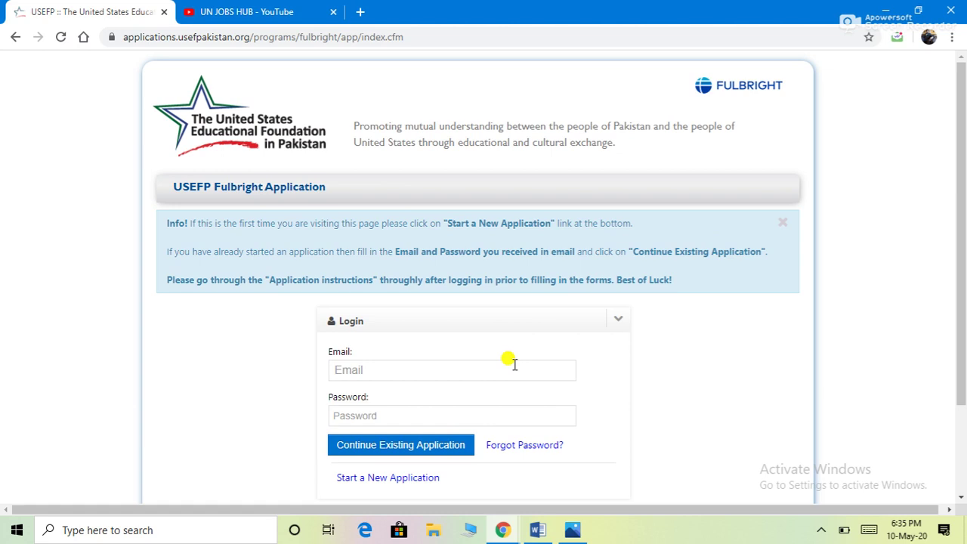
pyautogui.scroll(-3, 514, 364)
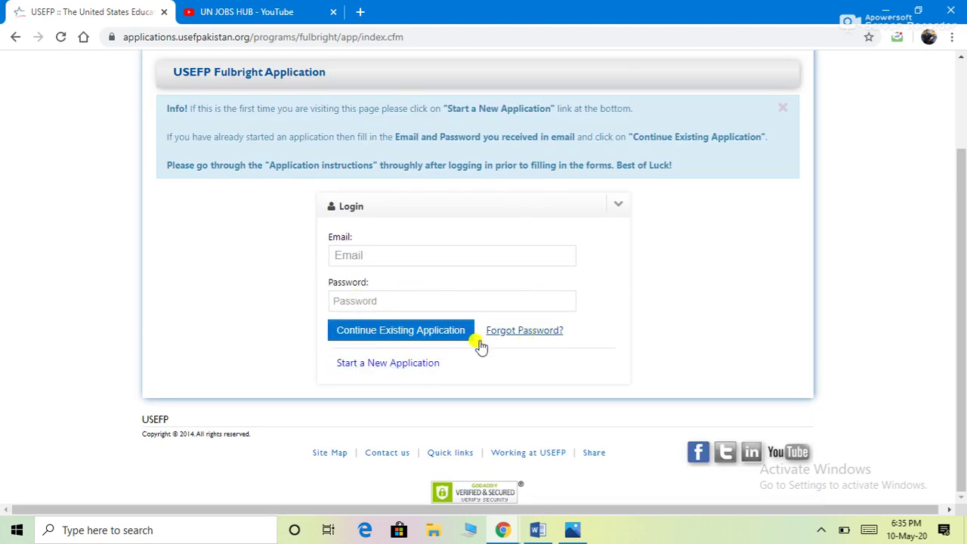
pyautogui.click(391, 366)
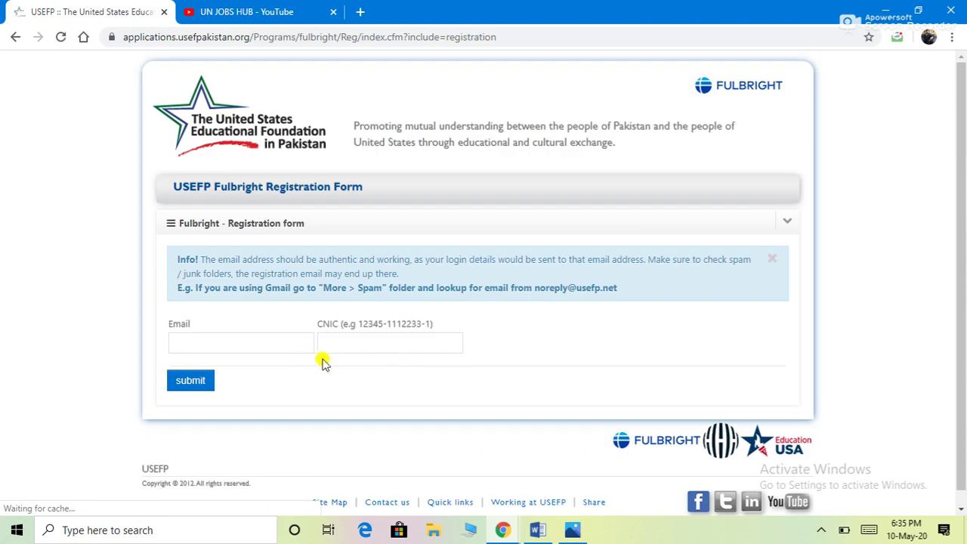
pyautogui.click(240, 341)
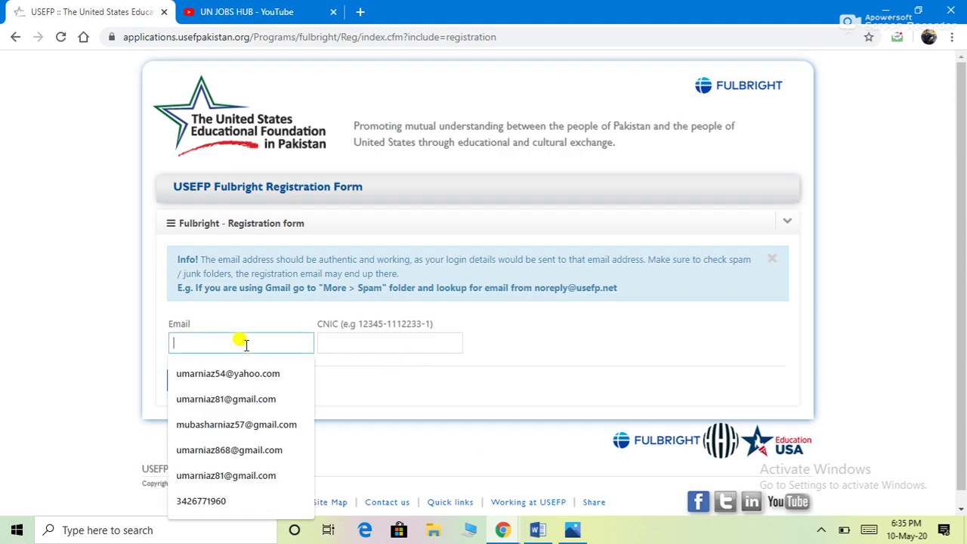
pyautogui.click(386, 345)
pyautogui.click(249, 346)
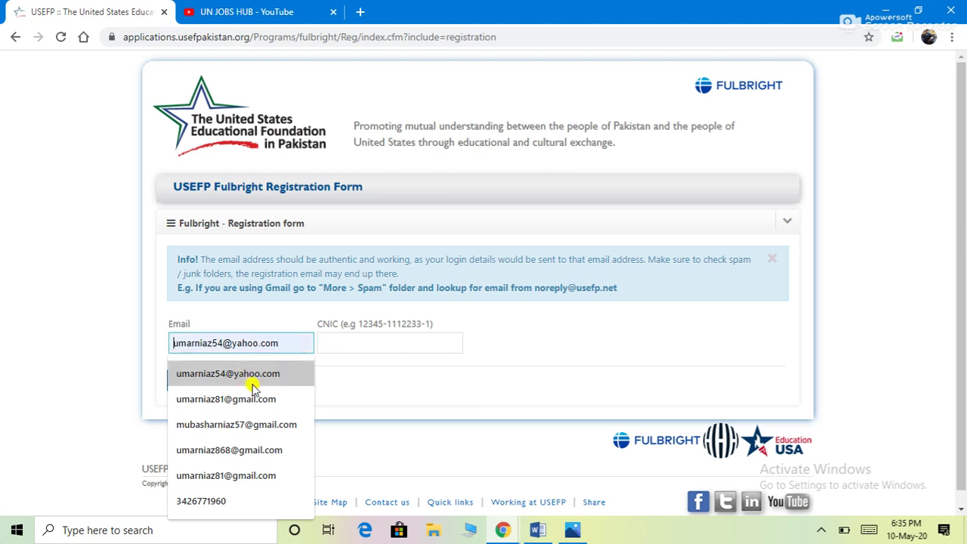
pyautogui.click(367, 342)
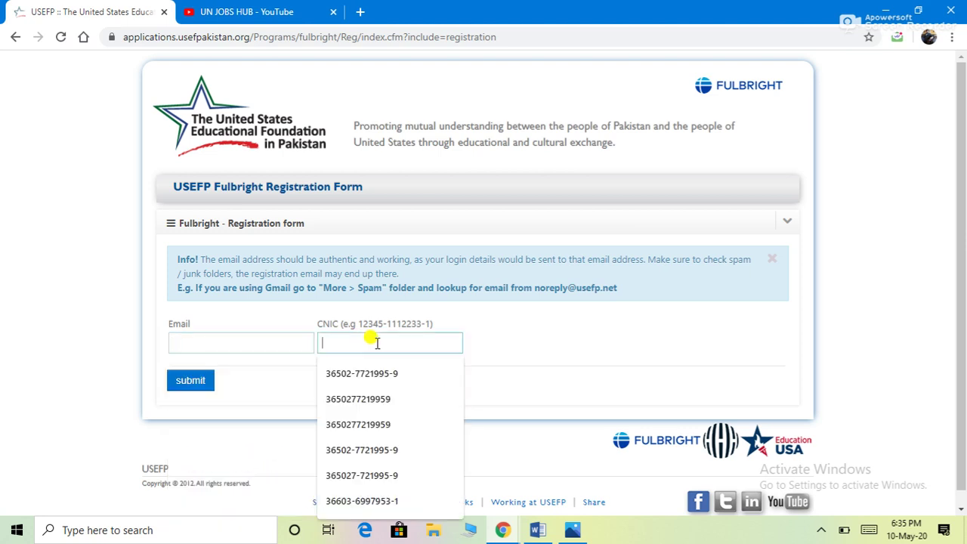
pyautogui.click(241, 340)
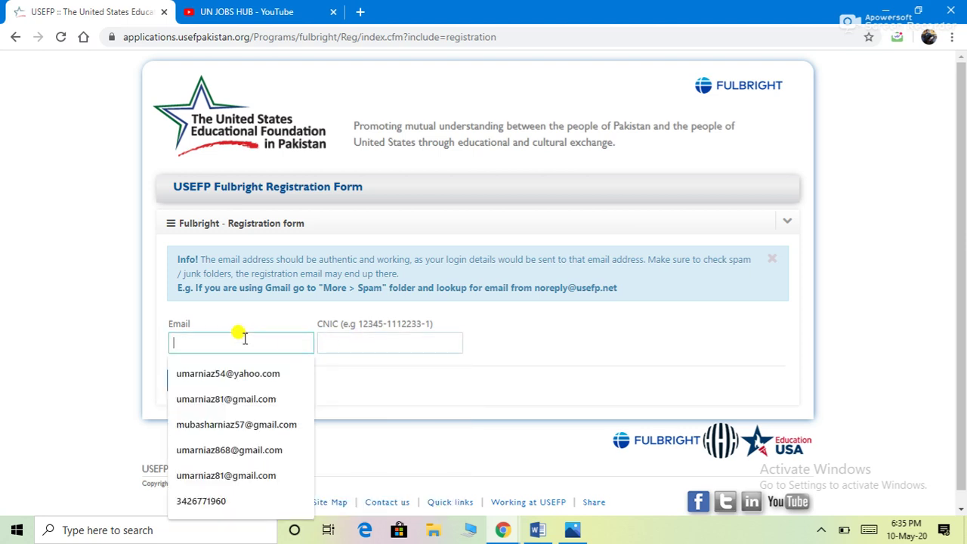
pyautogui.click(368, 345)
pyautogui.click(235, 343)
pyautogui.click(336, 337)
# Step: Open the Gmail inbox in a new browser tab
pyautogui.click(361, 11)
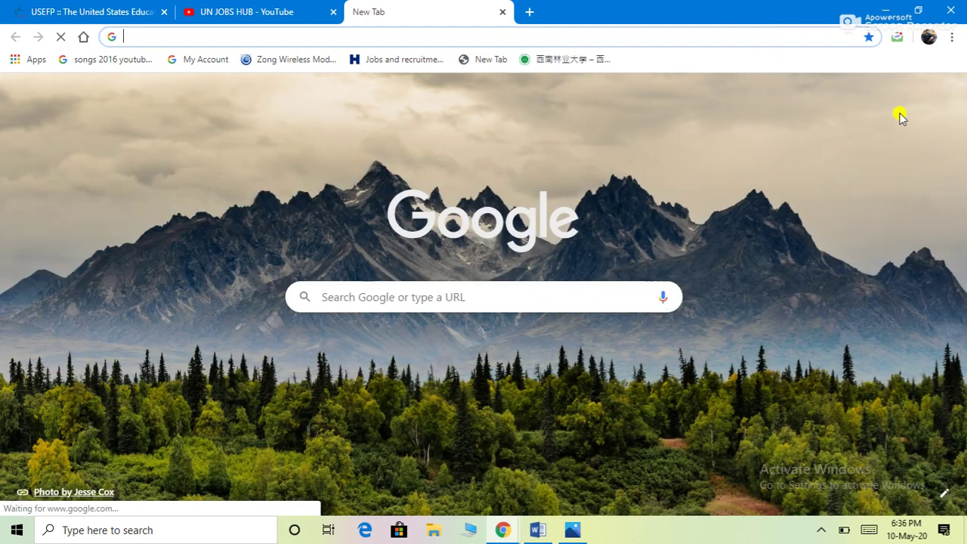
pyautogui.click(912, 93)
pyautogui.click(768, 311)
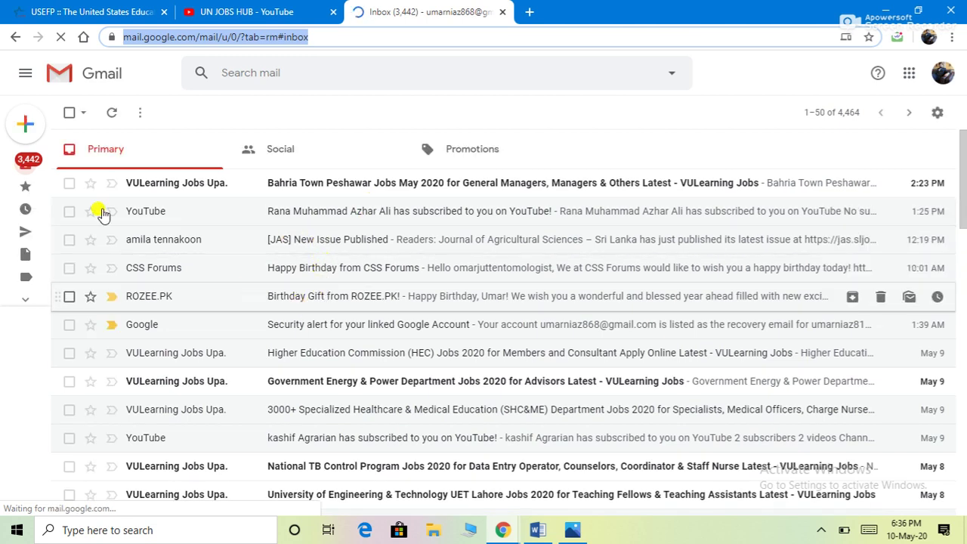
# Step: Expand Gmail's full folder list and open the Spam folder
pyautogui.moveTo(43, 162)
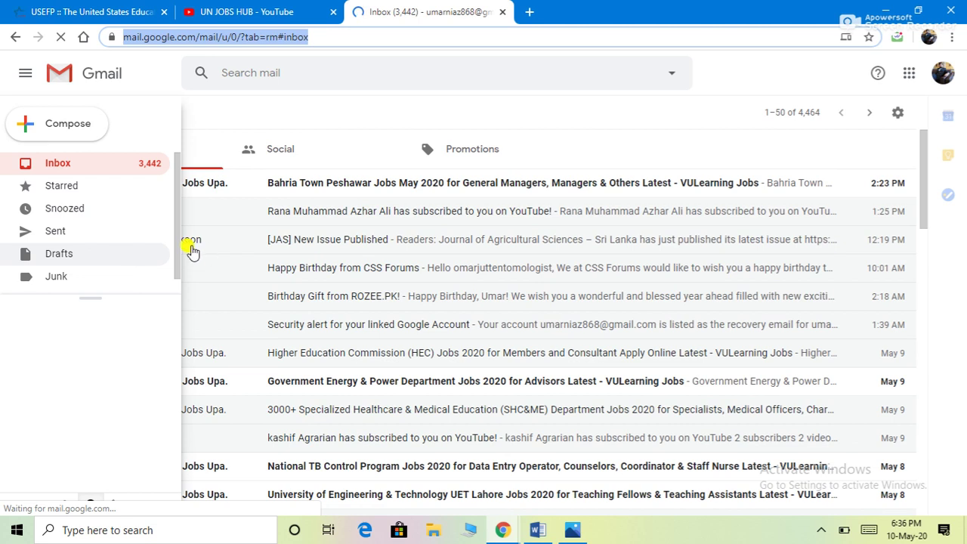
pyautogui.scroll(-1, 173, 249)
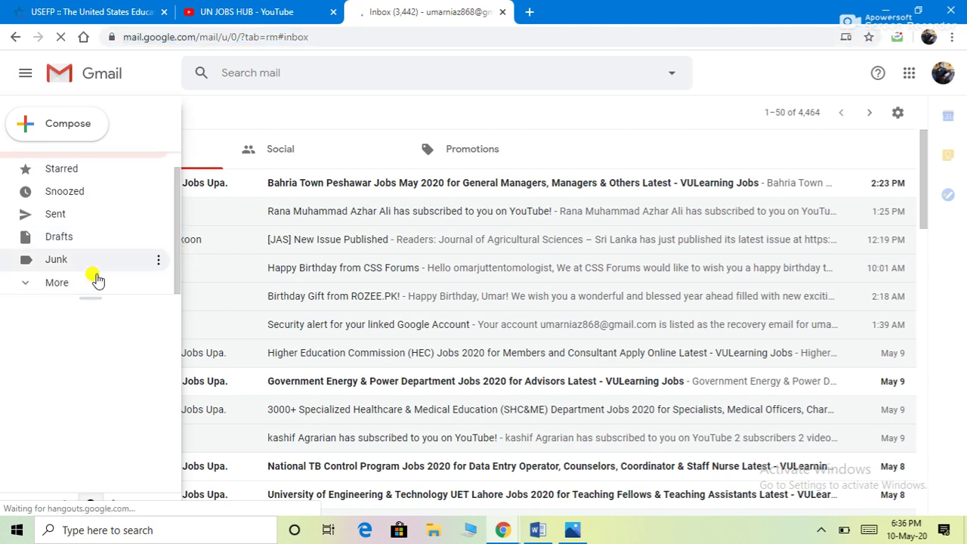
pyautogui.click(58, 283)
pyautogui.scroll(-3, 109, 263)
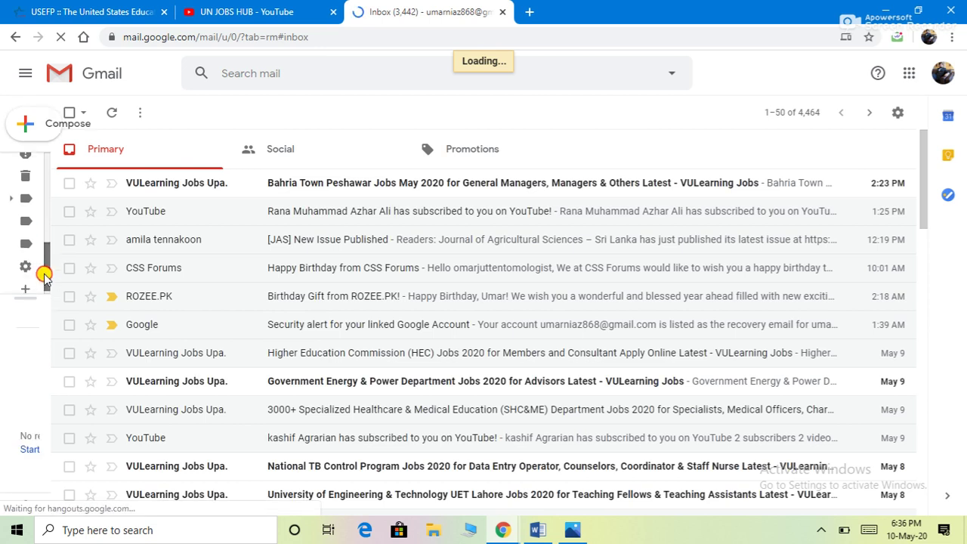
pyautogui.moveTo(47, 249)
pyautogui.scroll(1, 114, 249)
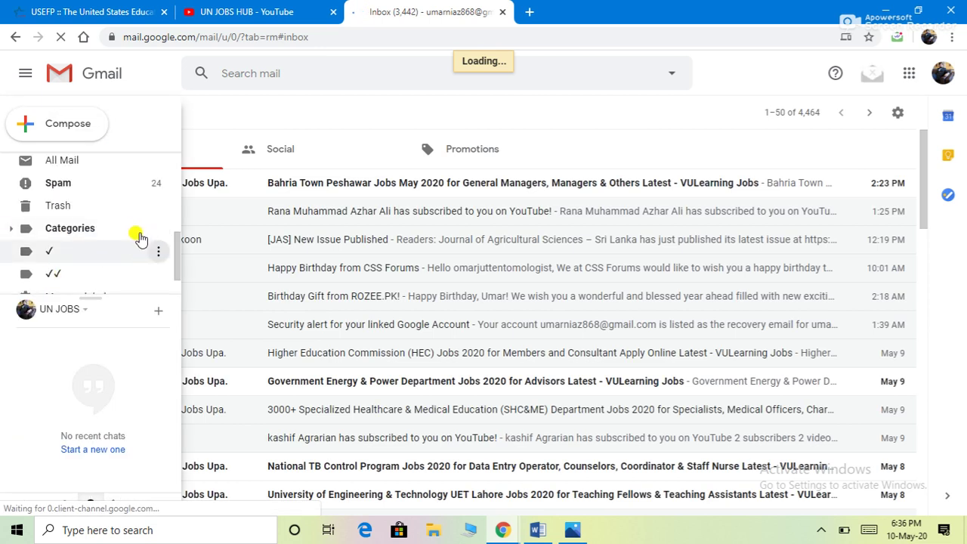
pyautogui.scroll(-1, 155, 253)
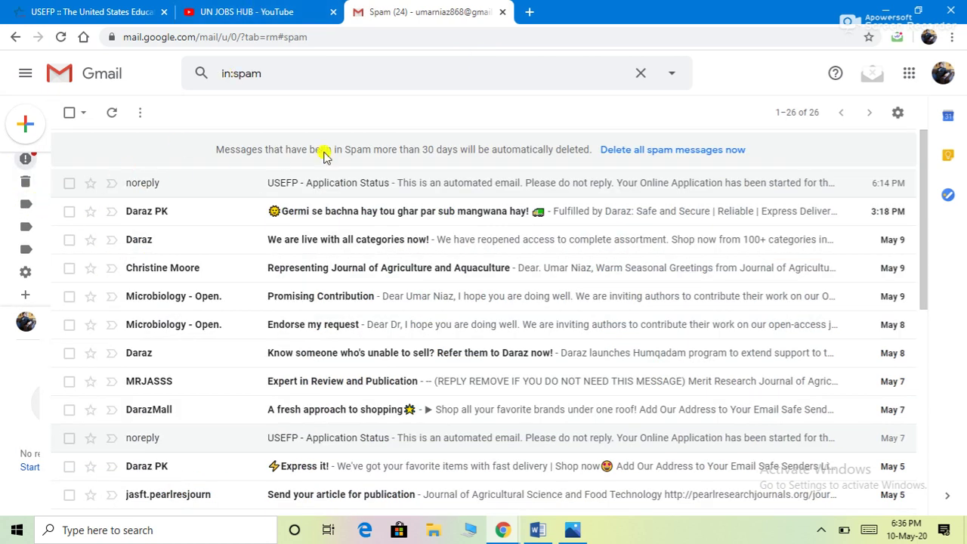
# Step: Open the newest "USEFP - Application Status" email and copy the login password from its text
pyautogui.click(372, 186)
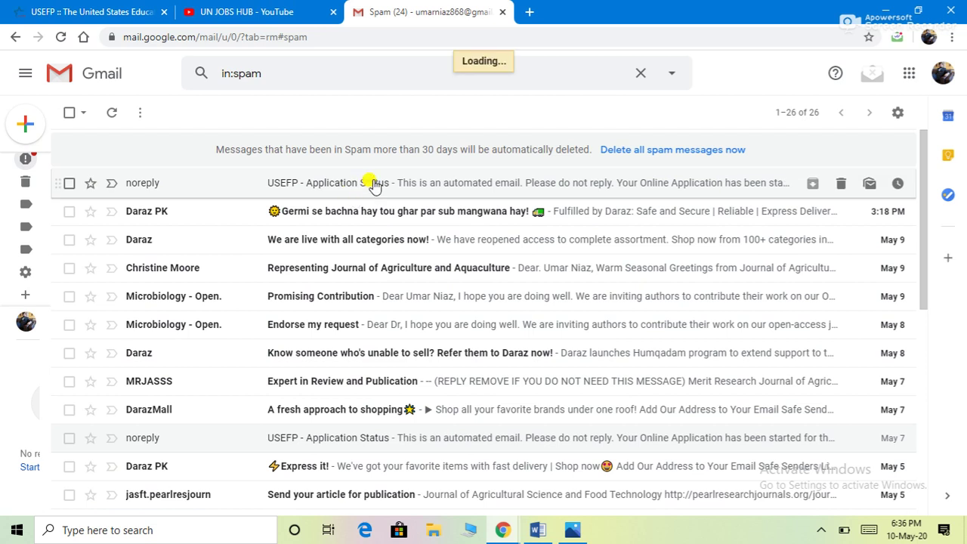
pyautogui.scroll(-1, 282, 368)
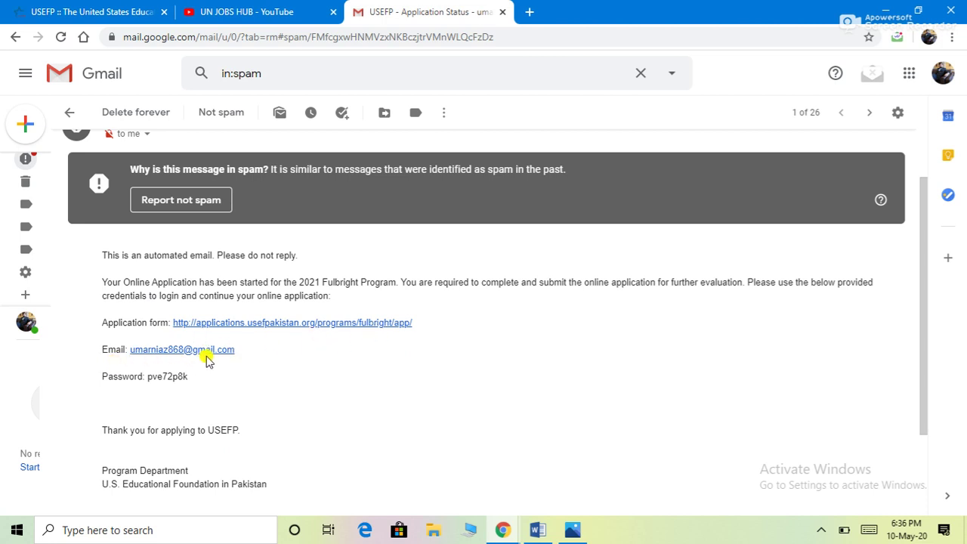
pyautogui.moveTo(187, 377); pyautogui.dragTo(148, 380)
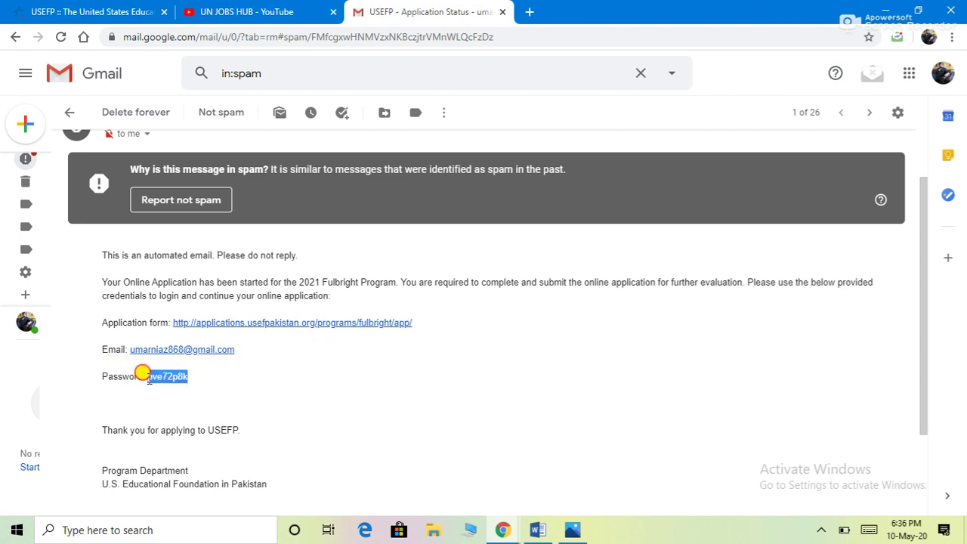
pyautogui.rightClick(175, 378)
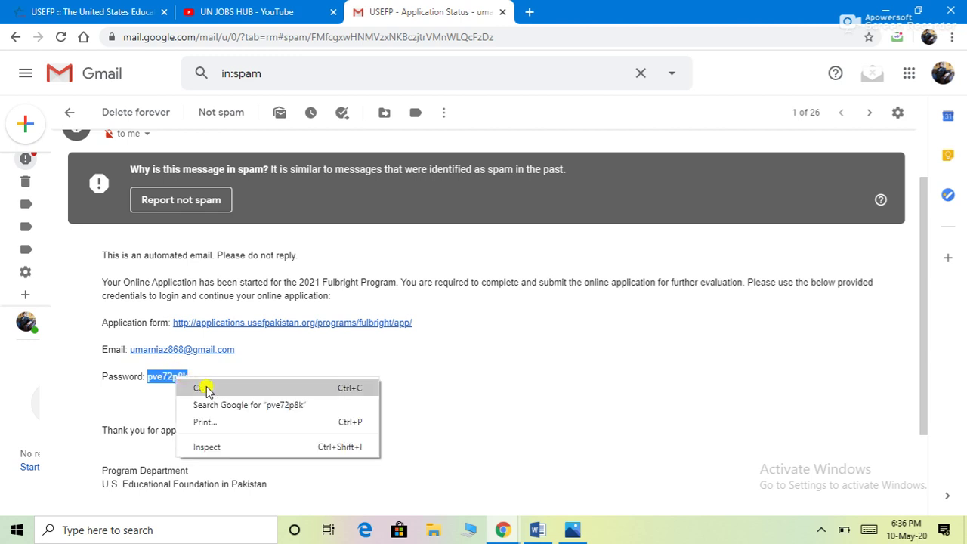
pyautogui.click(203, 387)
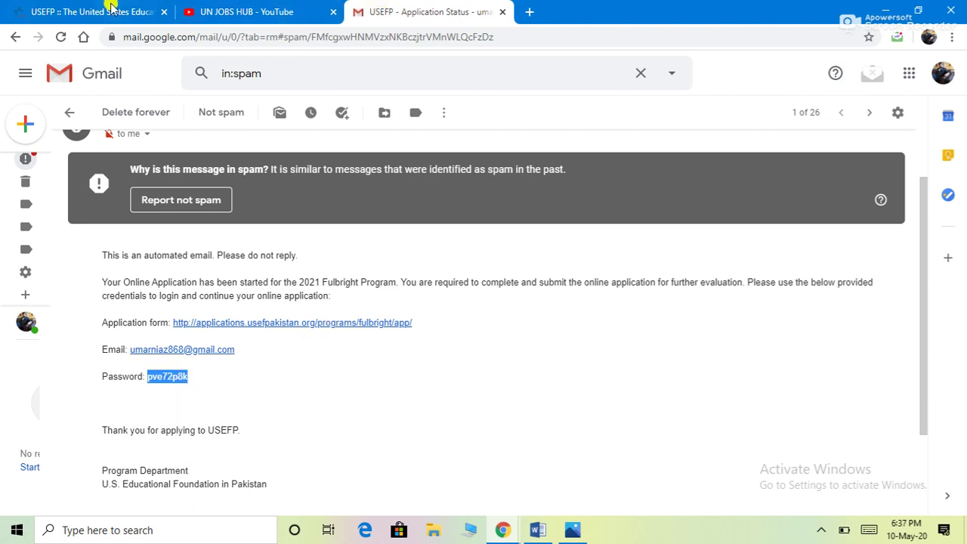
# Step: Return to the Fulbright registration form, fill in the applicant's email and CNIC number from saved entries, and submit it
pyautogui.click(80, 11)
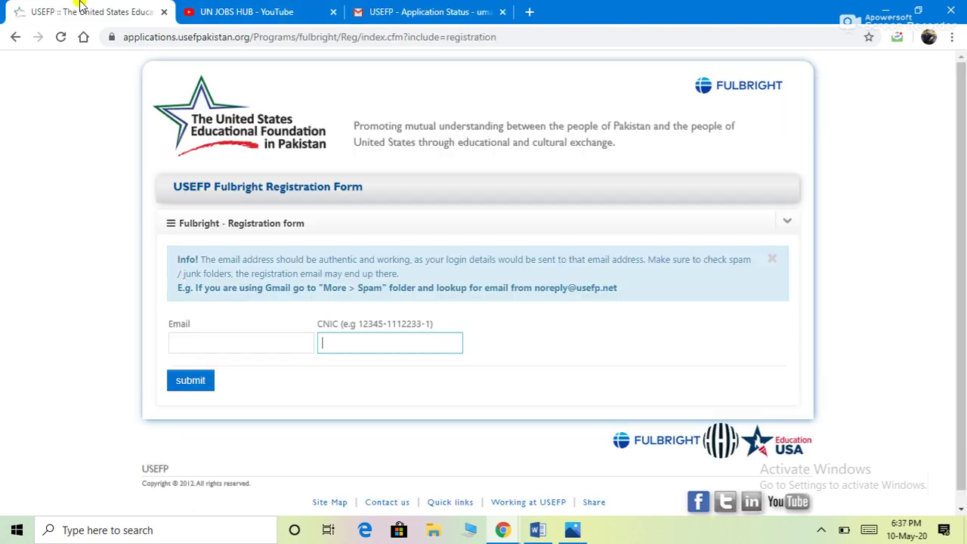
pyautogui.click(280, 343)
pyautogui.click(367, 340)
pyautogui.click(276, 344)
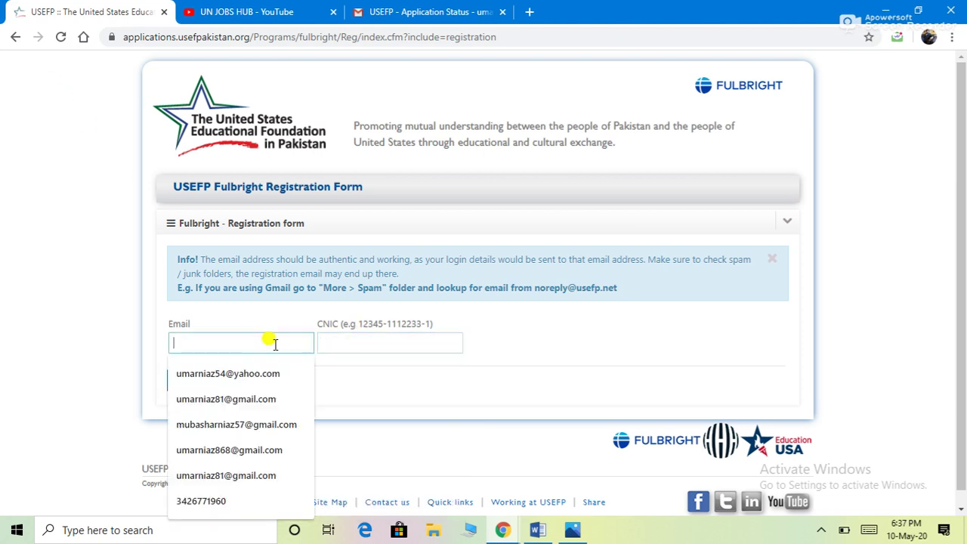
pyautogui.click(330, 336)
pyautogui.click(266, 345)
pyautogui.click(257, 452)
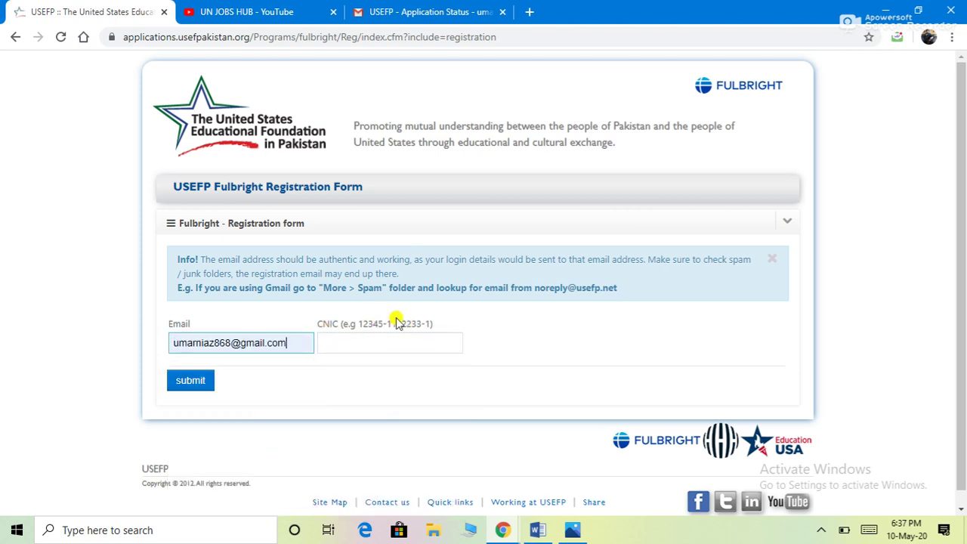
pyautogui.click(370, 345)
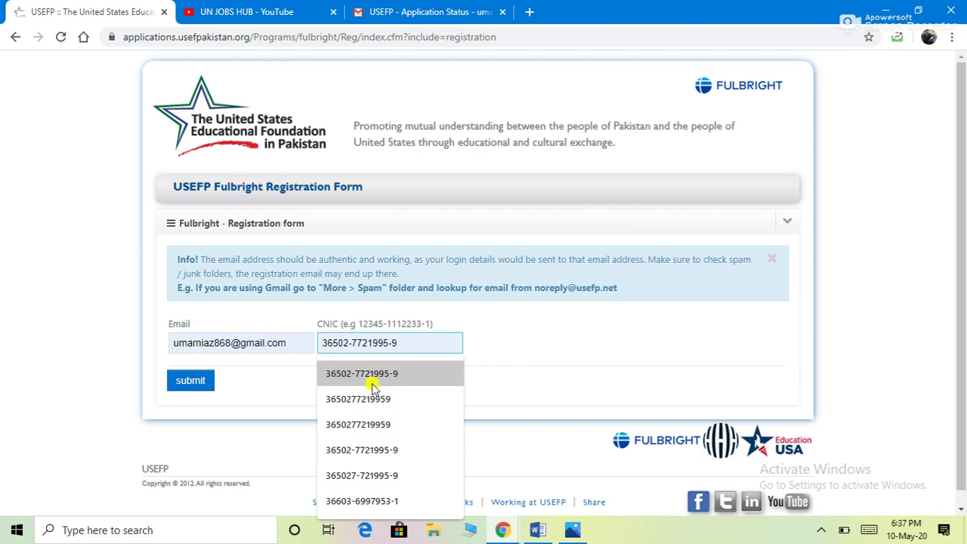
pyautogui.click(378, 387)
pyautogui.click(204, 383)
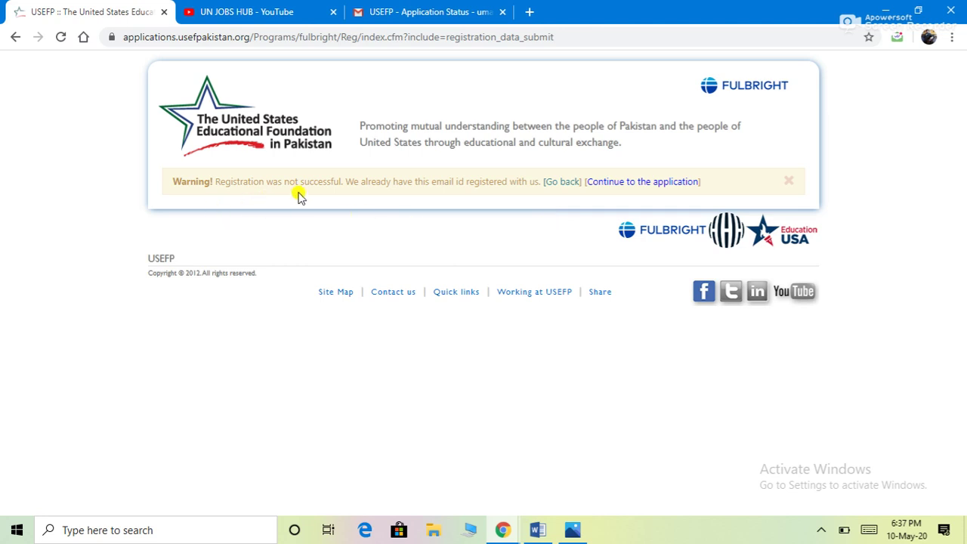
# Step: Continue to the existing application's login page and fill in the applicant's email
pyautogui.click(635, 183)
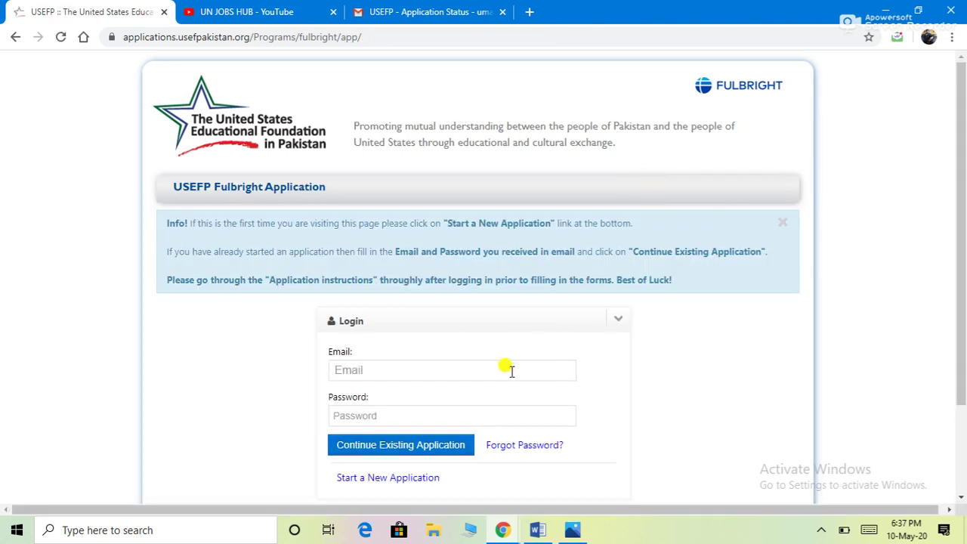
pyautogui.scroll(-2, 492, 345)
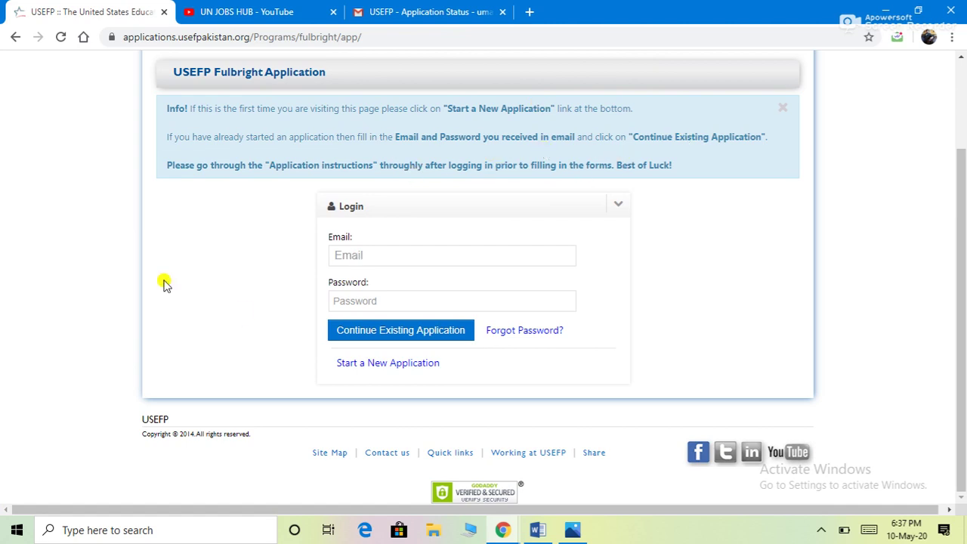
pyautogui.click(402, 255)
pyautogui.click(424, 287)
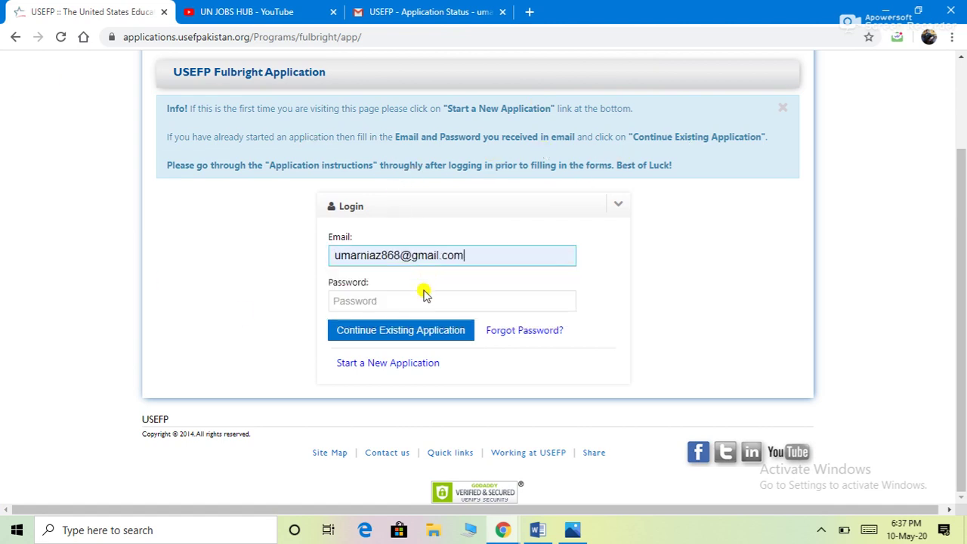
# Step: Recheck the credentials in the email, paste the copied account password into the login form, and continue the existing application
pyautogui.click(405, 303)
pyautogui.click(423, 12)
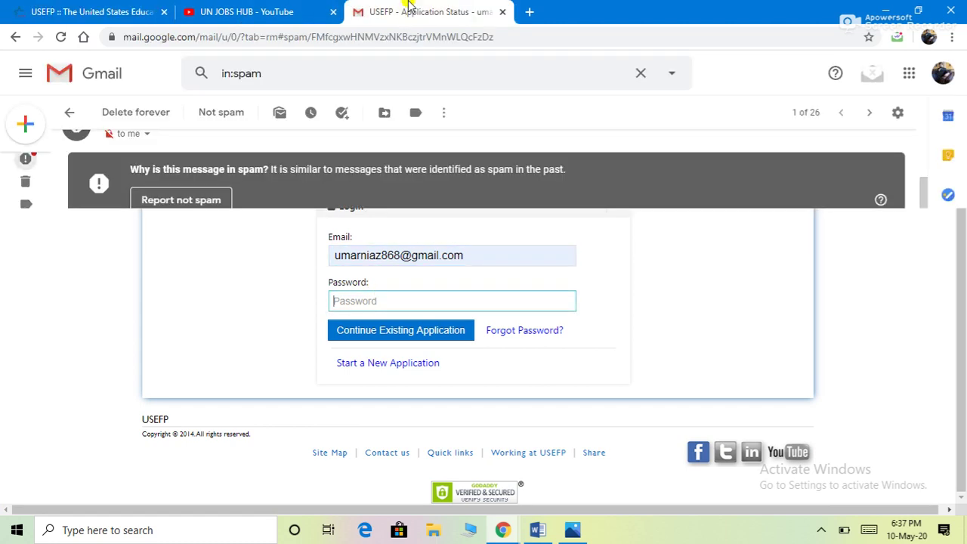
pyautogui.click(219, 360)
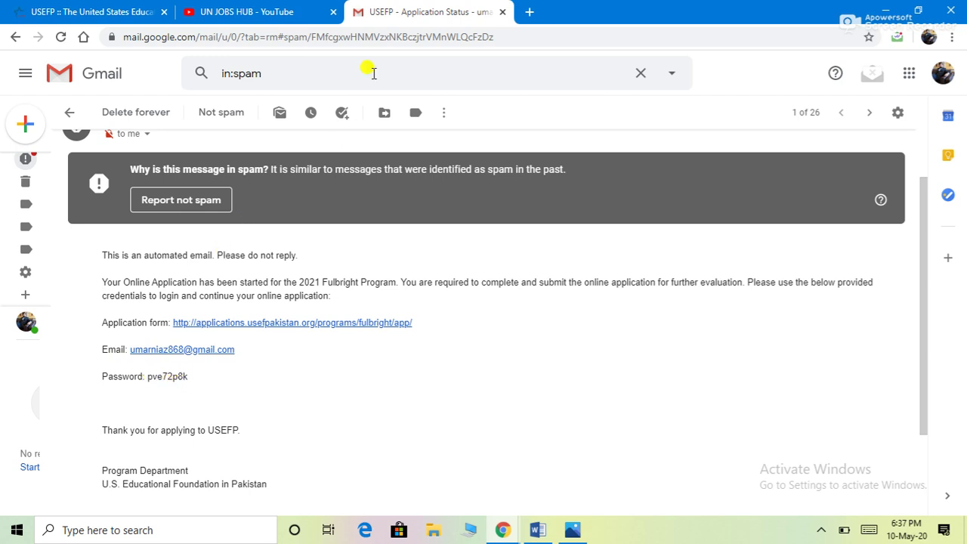
pyautogui.click(143, 11)
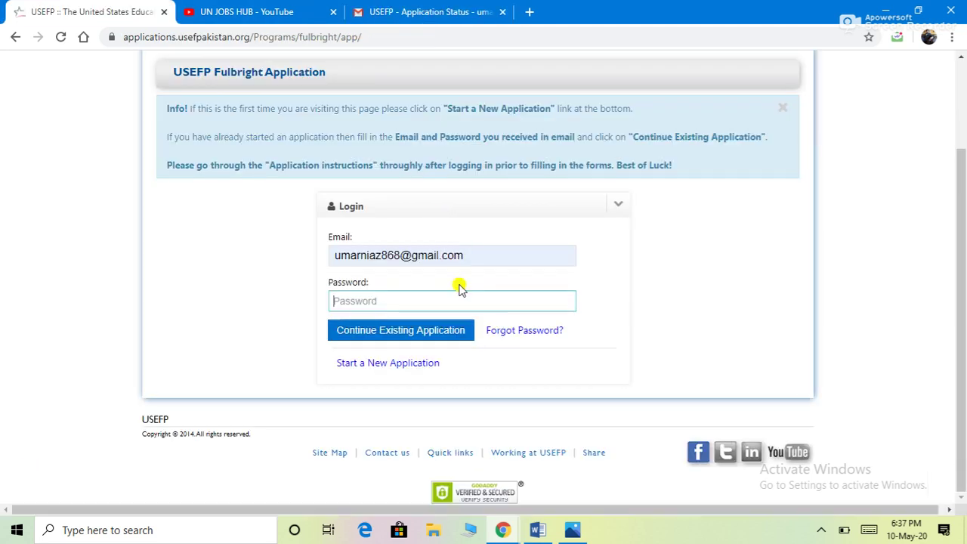
pyautogui.rightClick(392, 301)
pyautogui.click(431, 188)
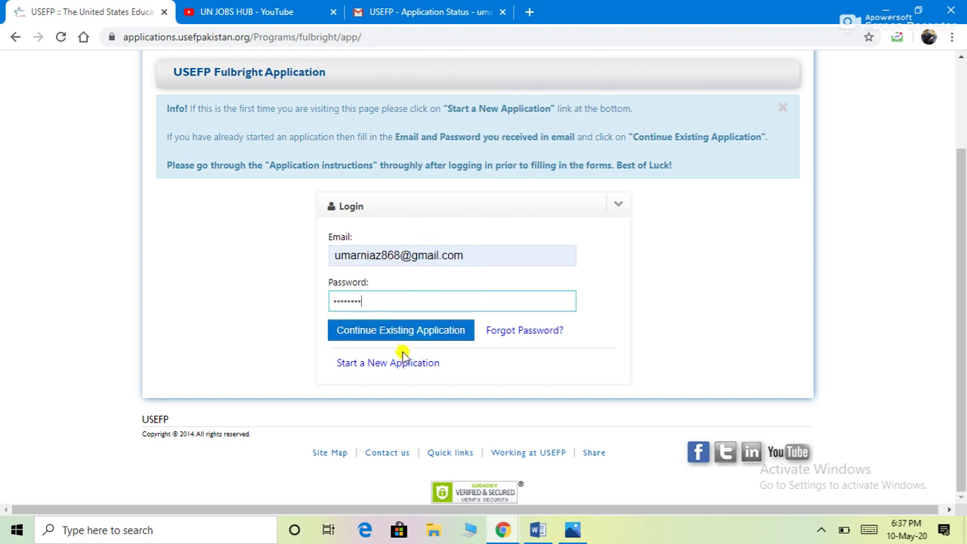
pyautogui.click(426, 336)
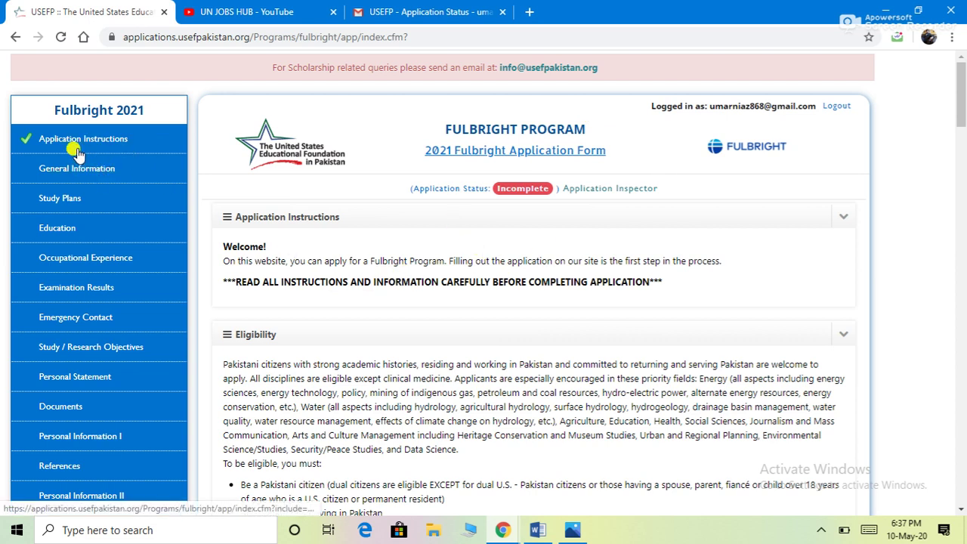
# Step: Open the Application Instructions section and read through the eligibility rules, additional requirements and item-specific instructions
pyautogui.click(77, 150)
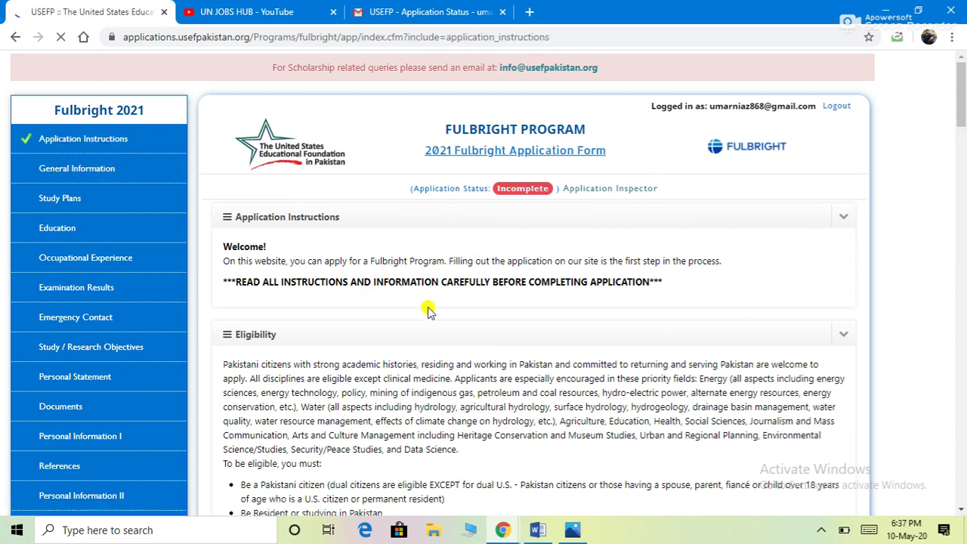
pyautogui.scroll(-3, 419, 254)
pyautogui.scroll(1, 378, 211)
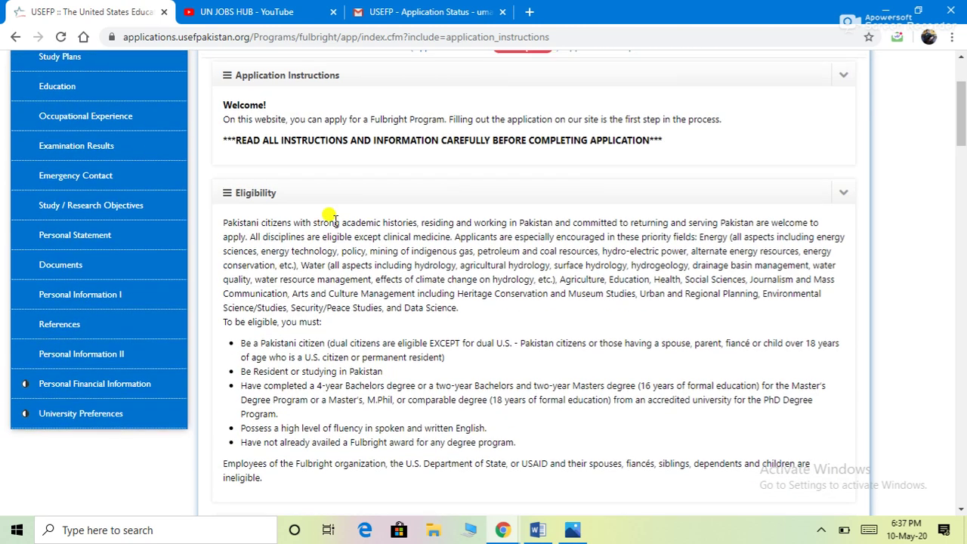
pyautogui.scroll(-3, 250, 303)
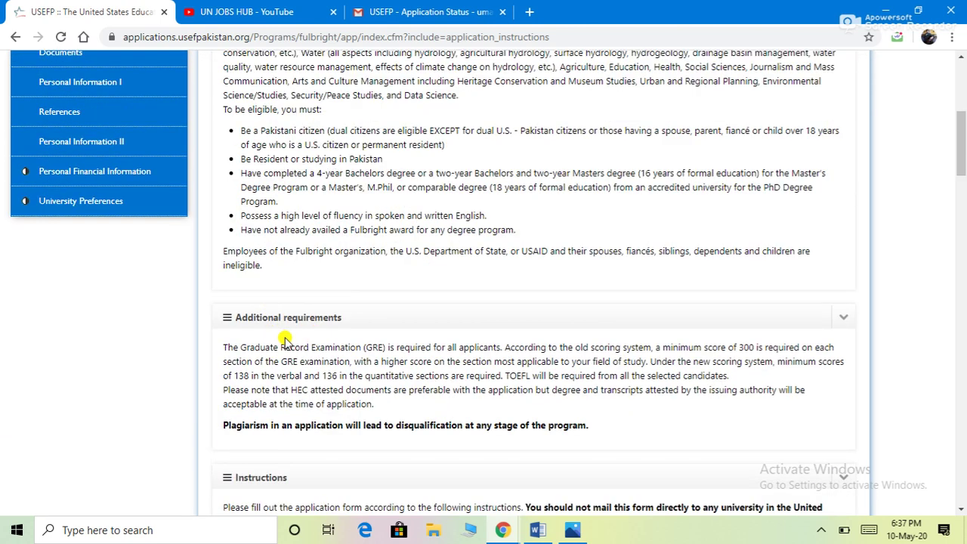
pyautogui.scroll(-3, 313, 320)
pyautogui.scroll(-5, 255, 320)
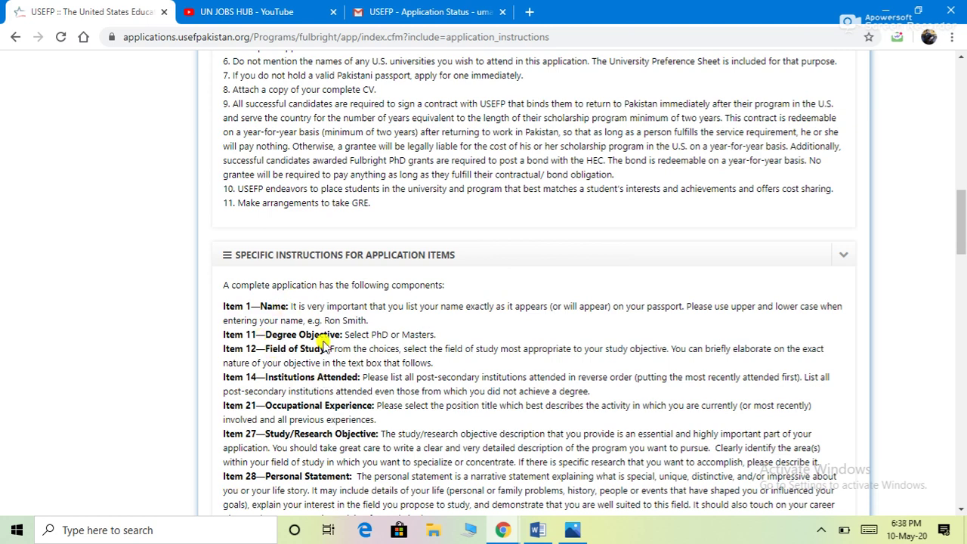
pyautogui.scroll(20, 317, 424)
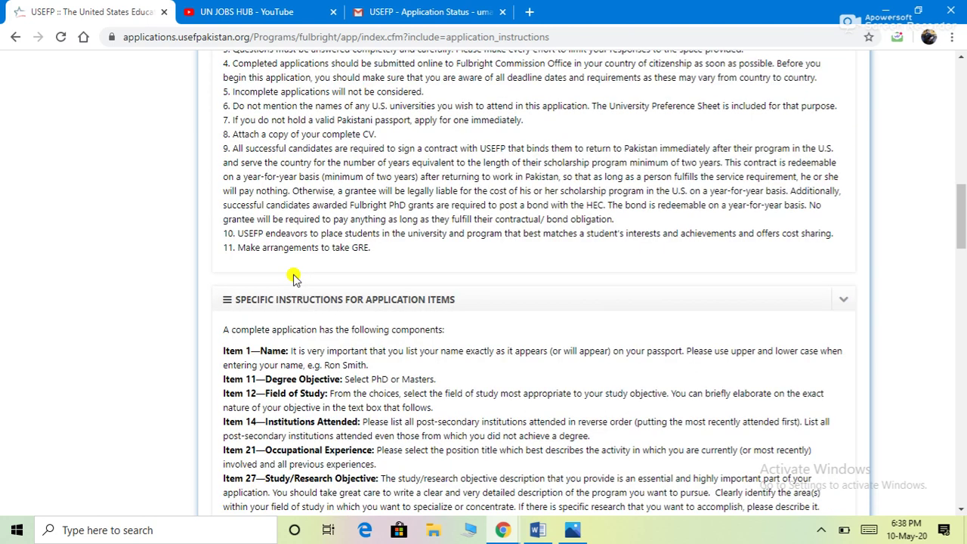
pyautogui.scroll(-8, 360, 294)
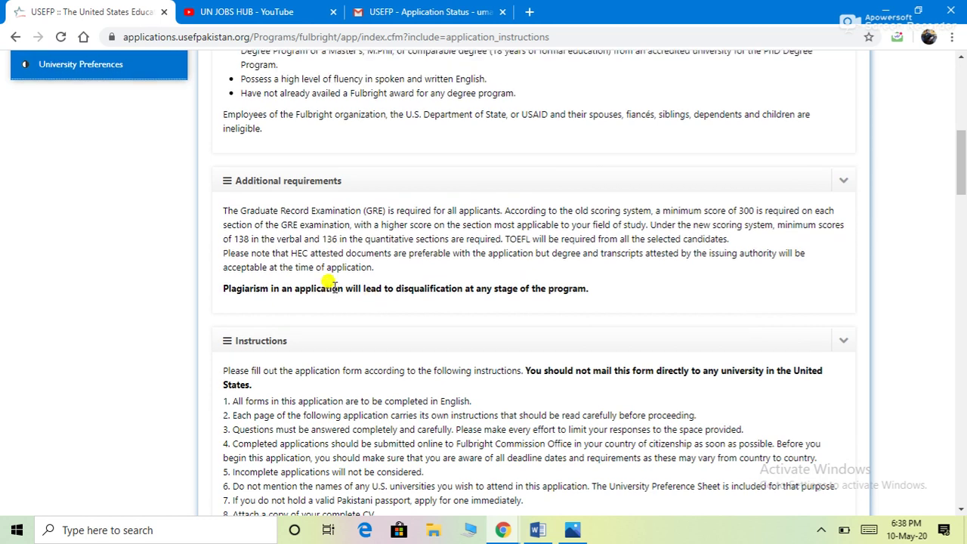
pyautogui.scroll(10, 244, 242)
# Step: Open the General Information section and examine the salutation choices and the family, first and middle name fields
pyautogui.click(92, 166)
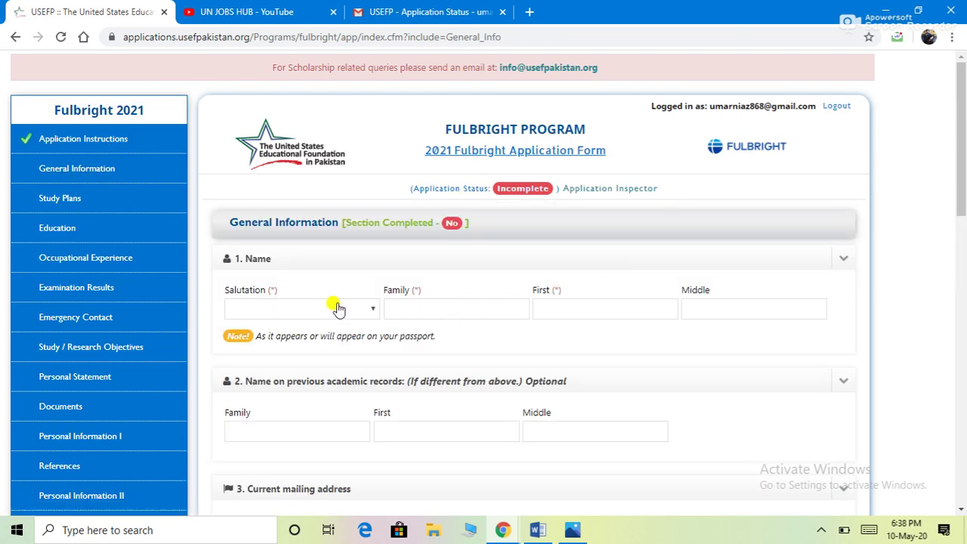
pyautogui.scroll(-2, 325, 321)
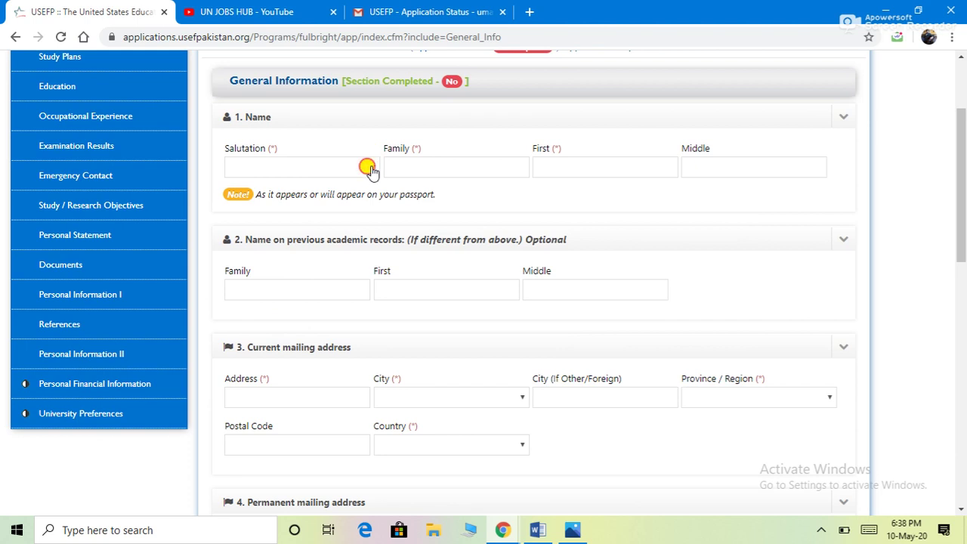
pyautogui.click(368, 168)
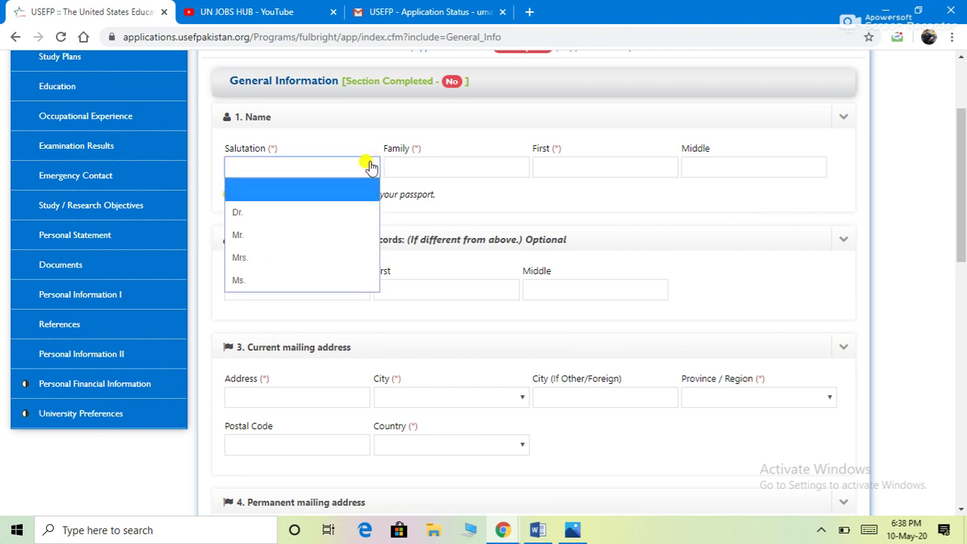
pyautogui.click(370, 168)
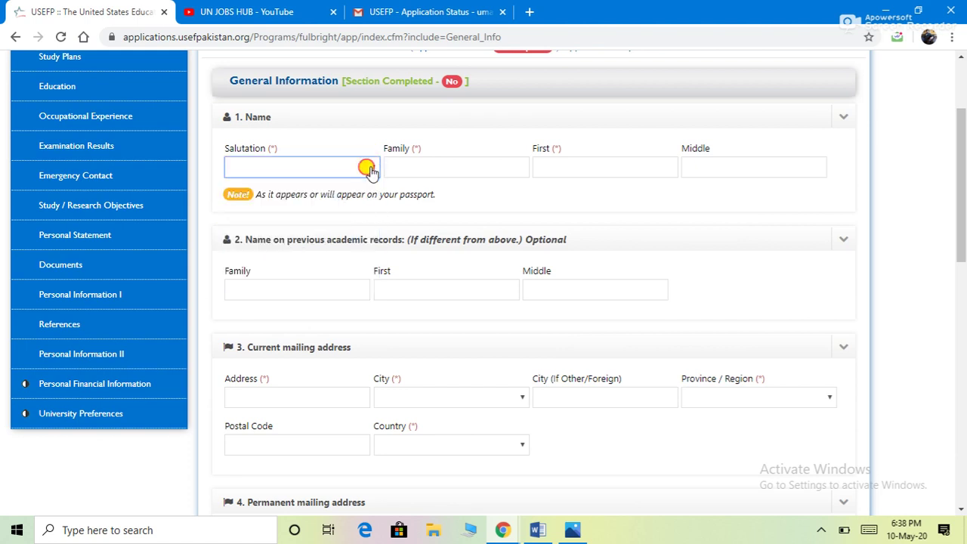
pyautogui.click(504, 171)
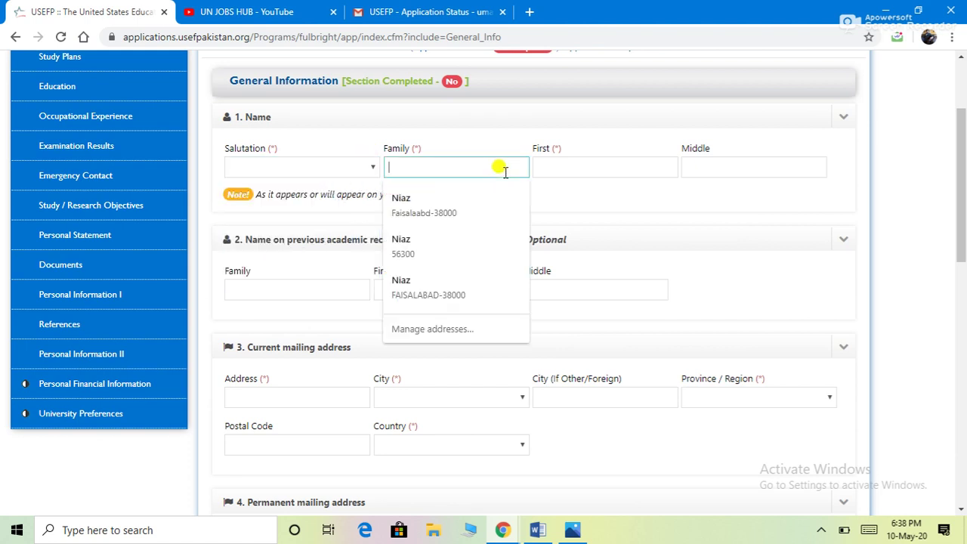
pyautogui.click(559, 168)
pyautogui.click(748, 165)
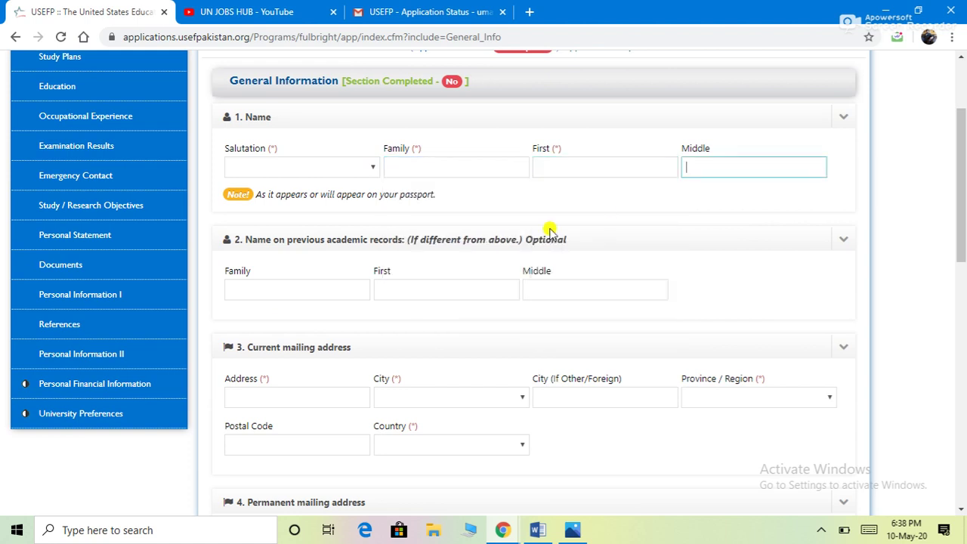
# Step: Review the remaining General Information fields, from previous academic names and mailing addresses to U.S. citizenship, and save the section
pyautogui.scroll(-2, 332, 253)
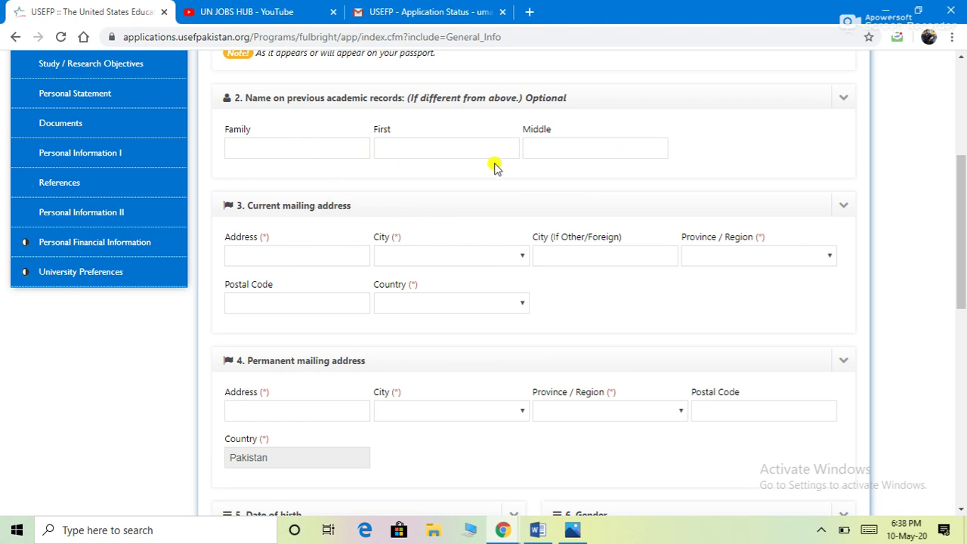
pyautogui.scroll(-2, 529, 261)
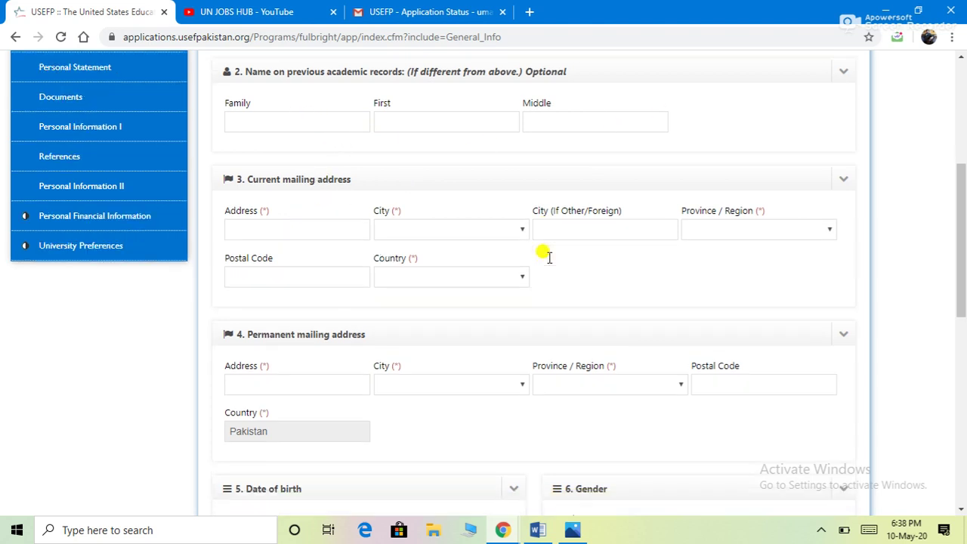
pyautogui.scroll(-2, 462, 305)
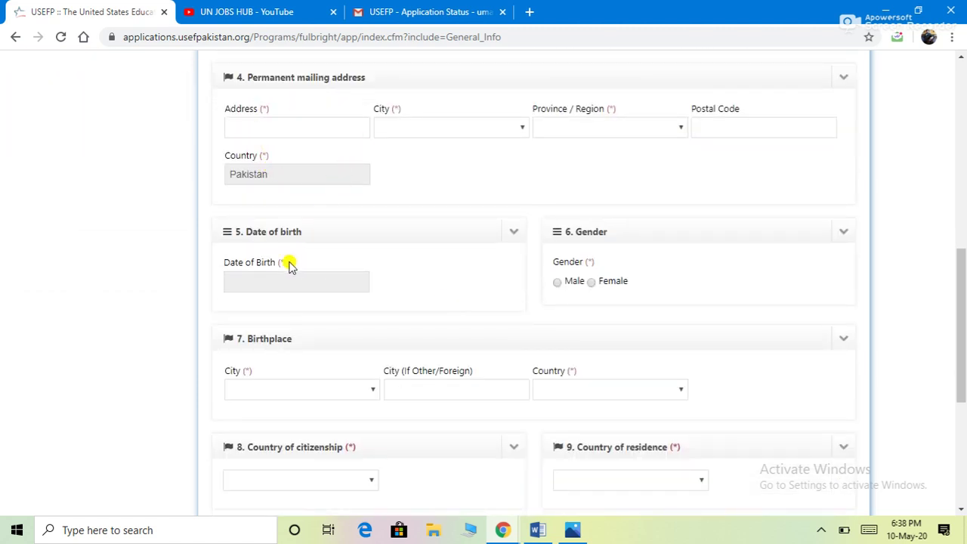
pyautogui.scroll(-1, 305, 340)
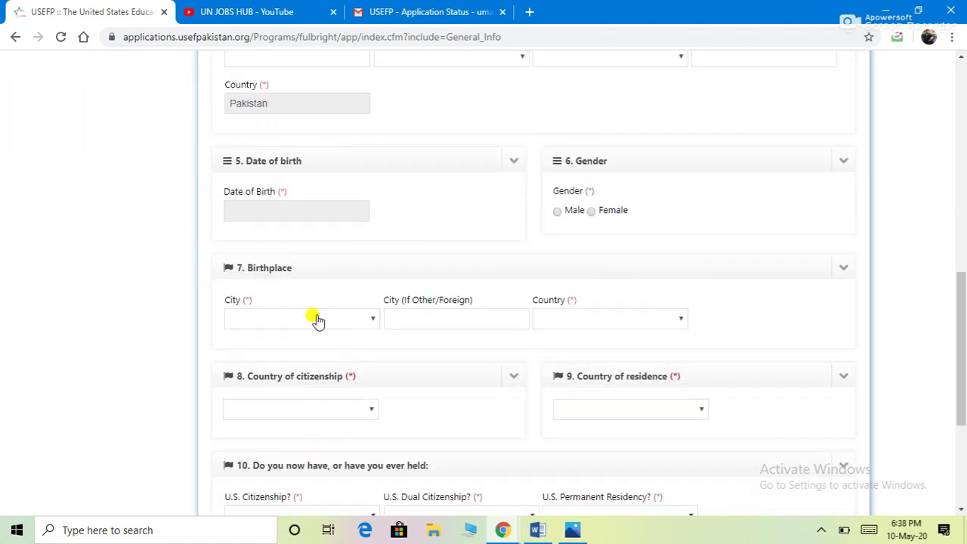
pyautogui.scroll(-1, 330, 340)
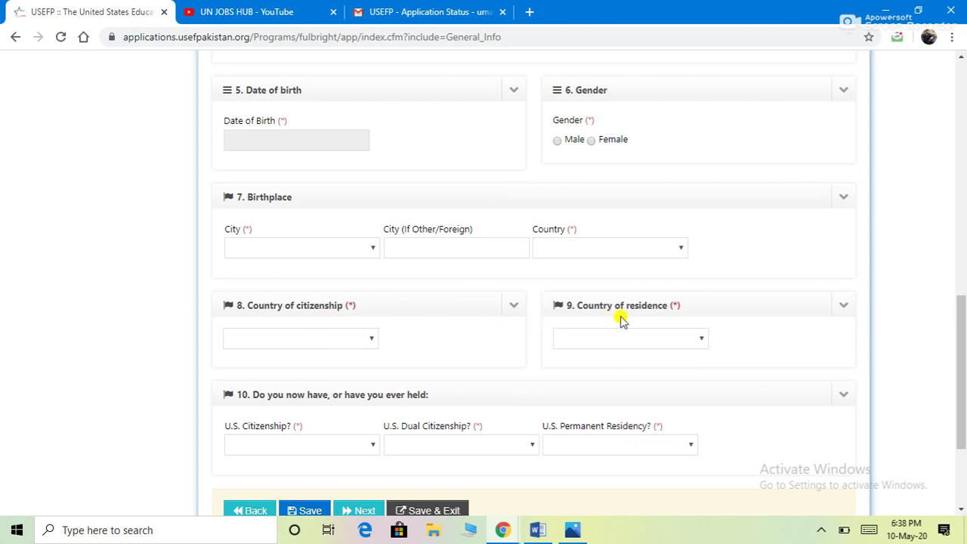
pyautogui.scroll(-1, 393, 370)
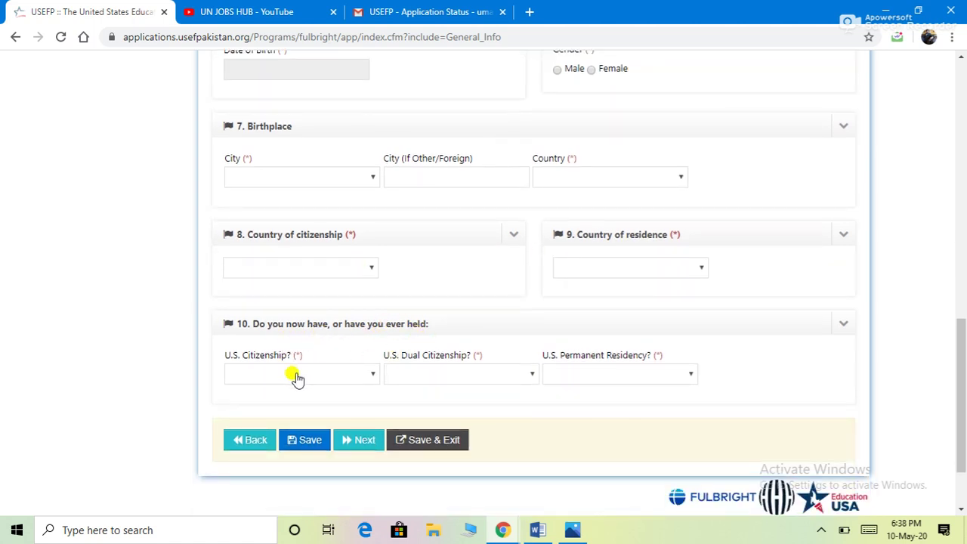
pyautogui.click(369, 375)
pyautogui.click(369, 380)
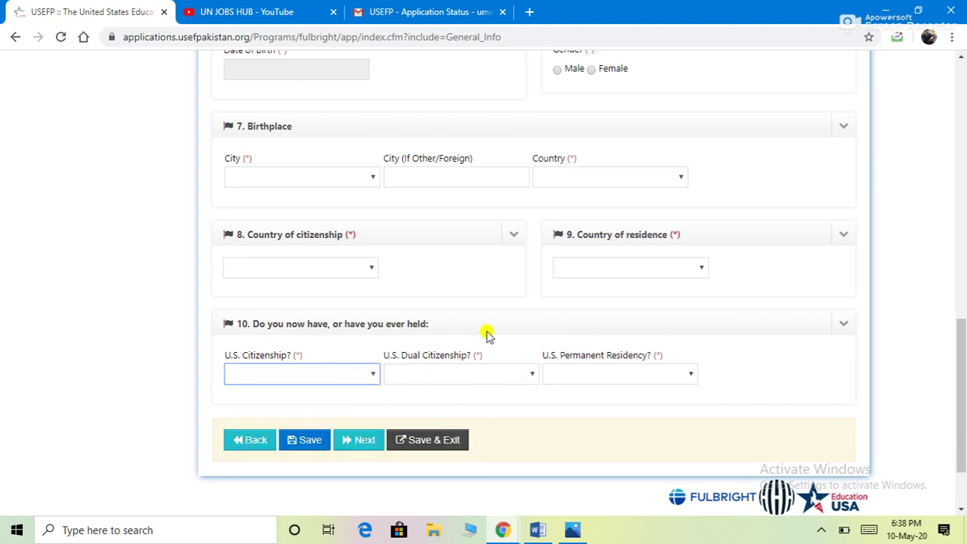
pyautogui.click(304, 447)
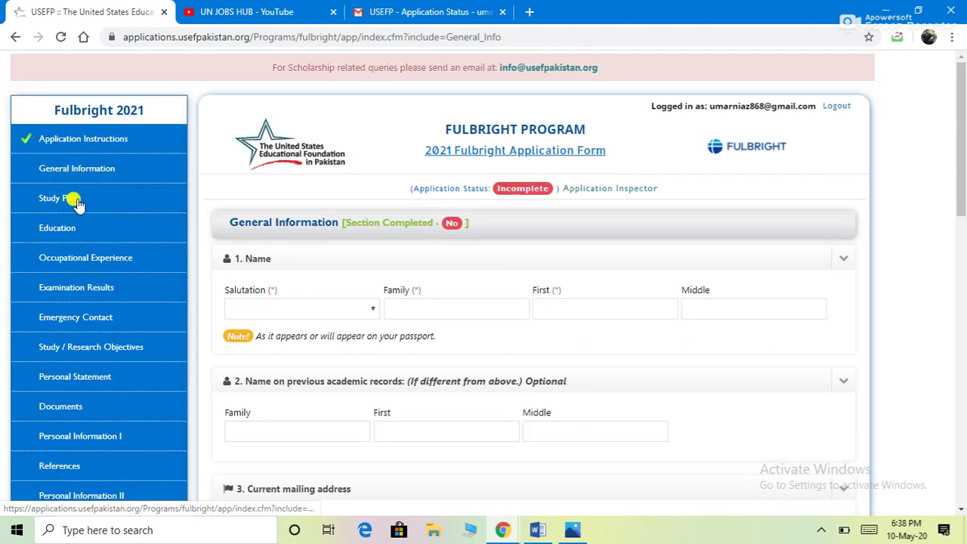
# Step: Open the Study Plans section and examine the available Degree Objective options without choosing one
pyautogui.click(71, 201)
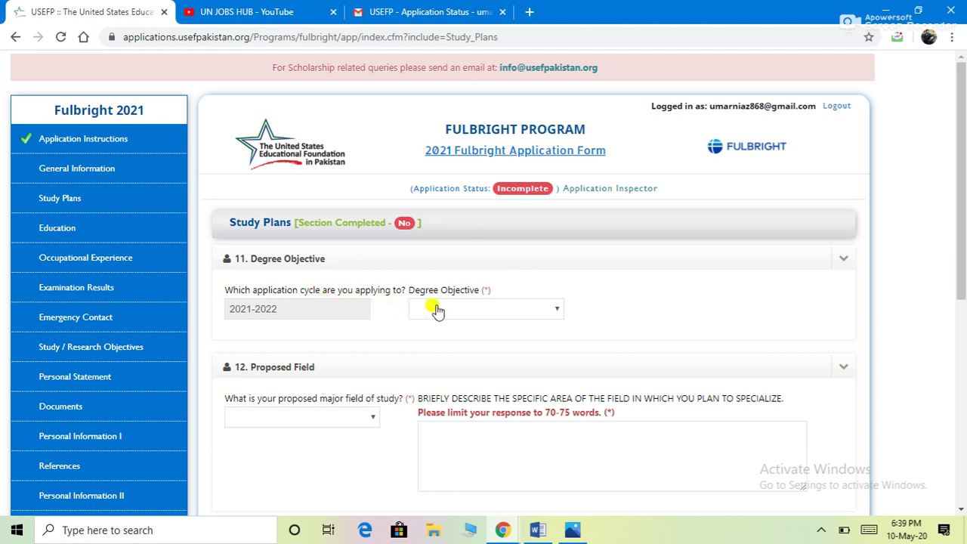
pyautogui.click(552, 314)
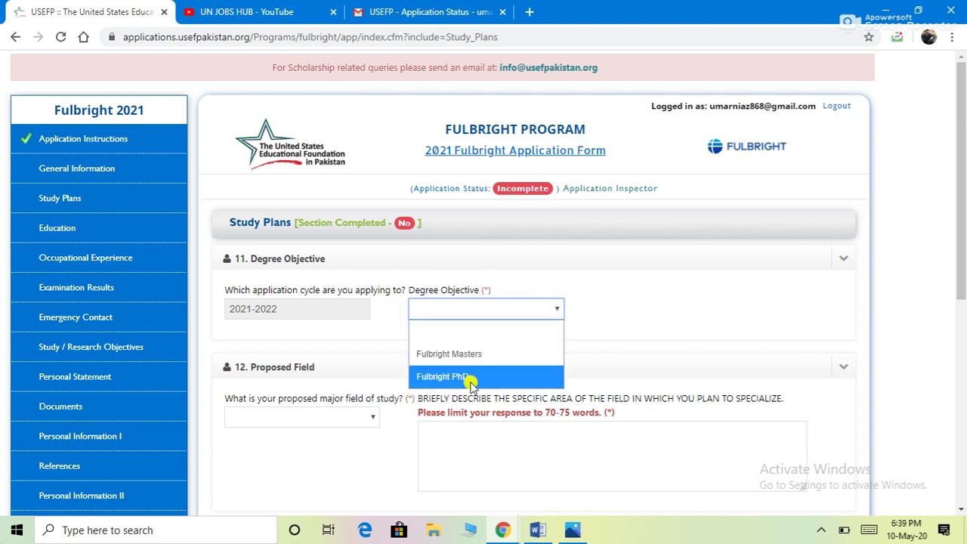
pyautogui.click(641, 327)
pyautogui.scroll(-3, 423, 390)
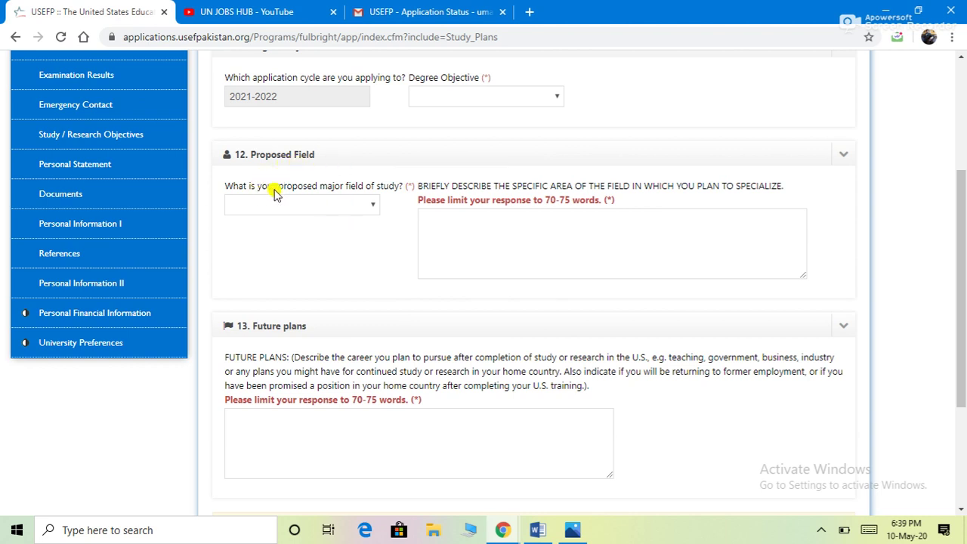
# Step: Examine the proposed major field list, the specialization description box and the Future plans question in Study Plans
pyautogui.click(371, 212)
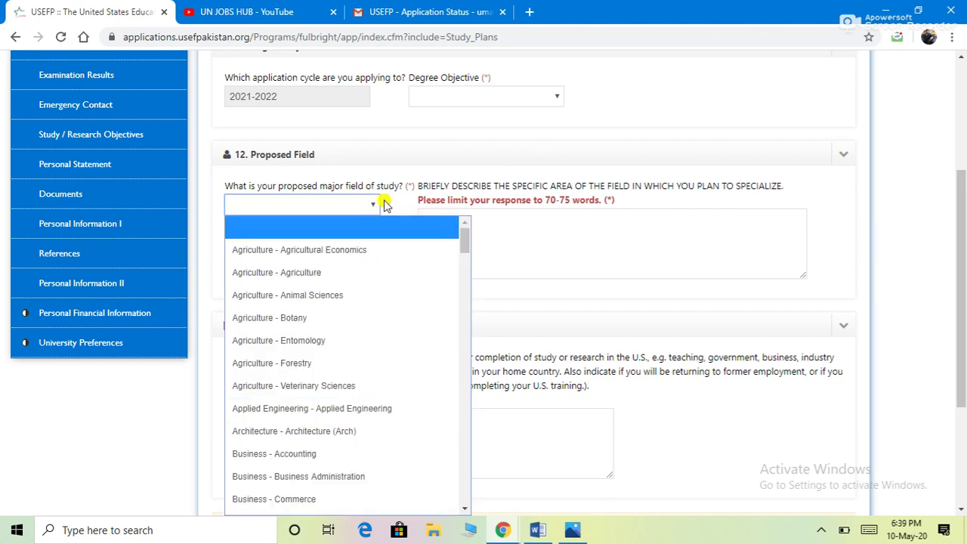
pyautogui.click(376, 212)
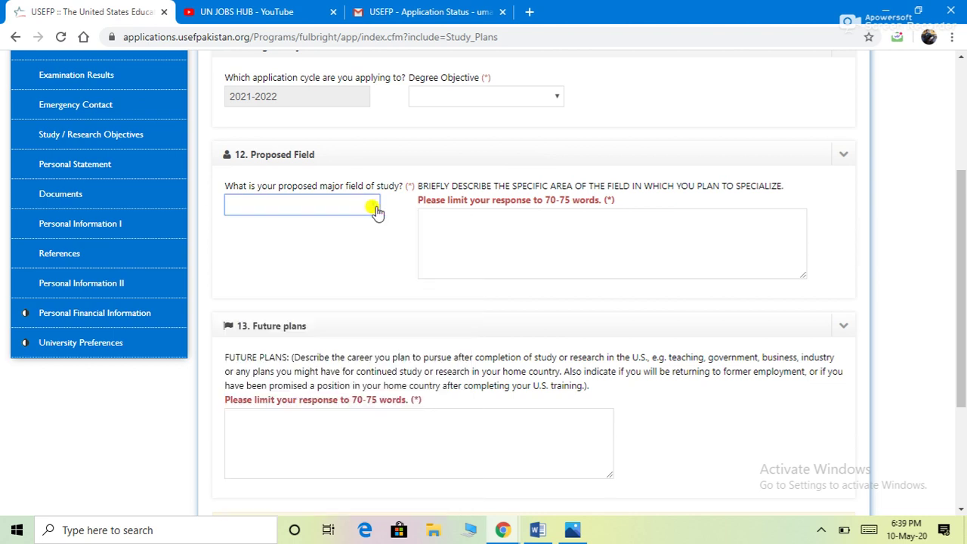
pyautogui.click(550, 220)
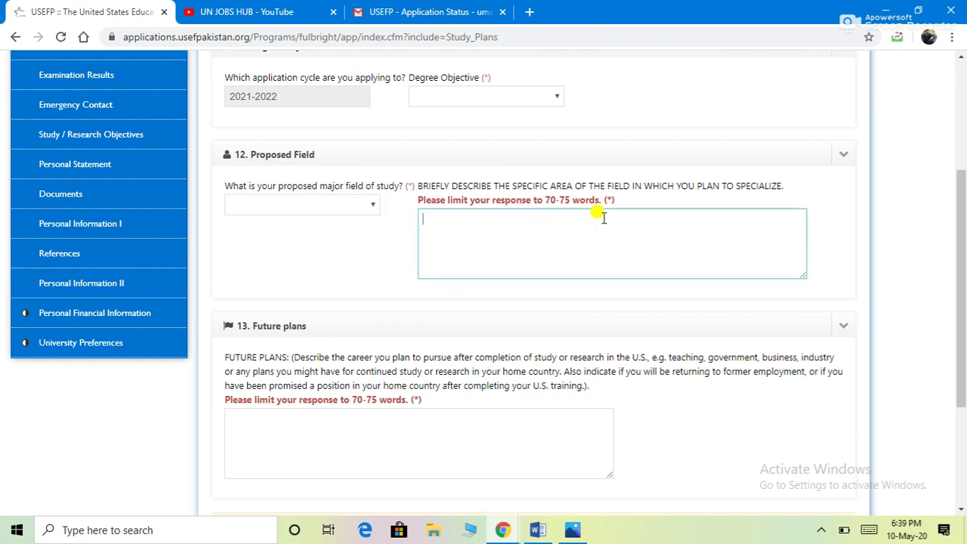
pyautogui.click(792, 184)
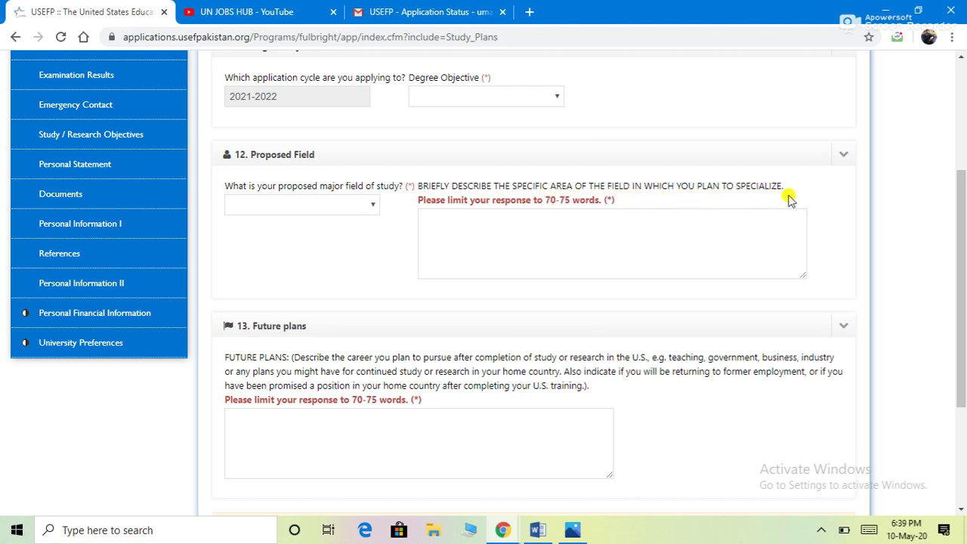
pyautogui.scroll(1, 574, 261)
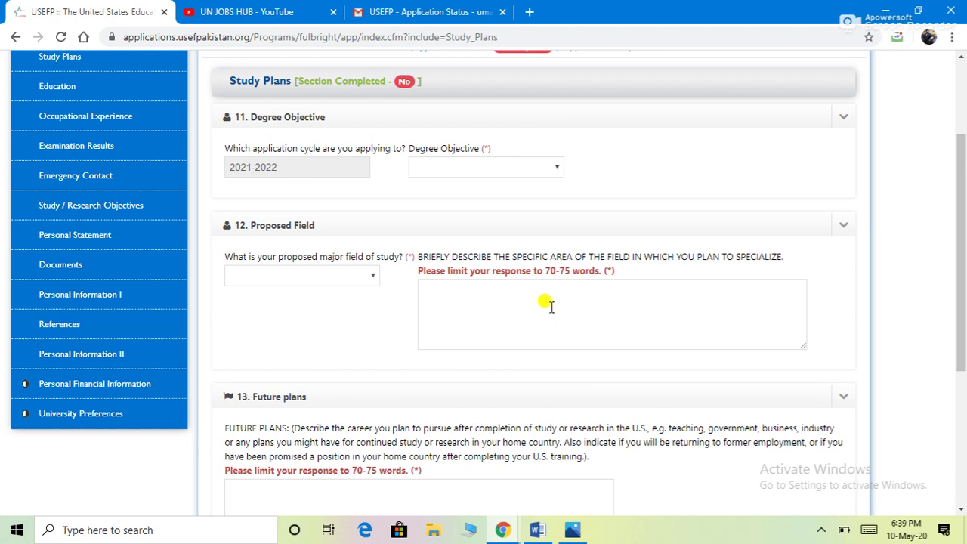
pyautogui.scroll(3, 550, 305)
pyautogui.scroll(-3, 541, 359)
pyautogui.click(521, 304)
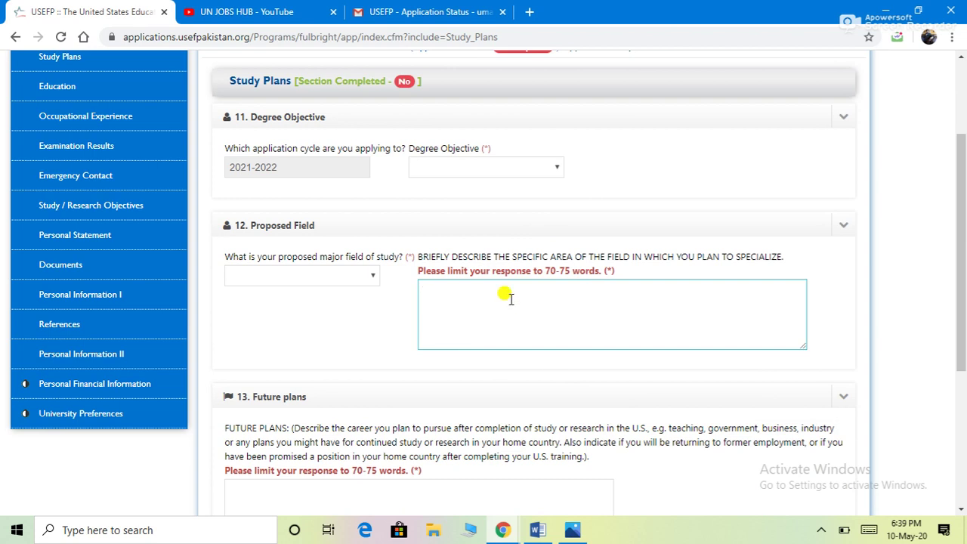
pyautogui.scroll(-3, 511, 299)
pyautogui.click(291, 273)
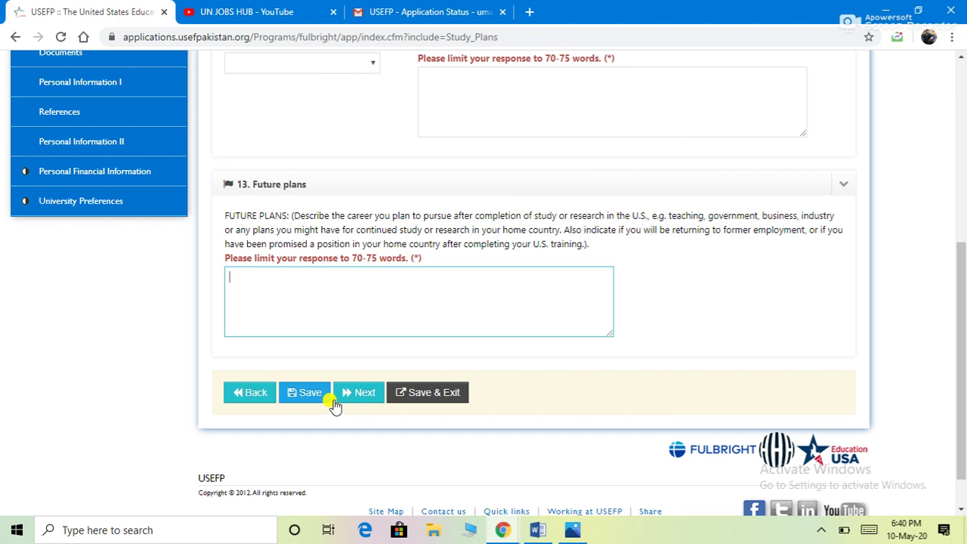
# Step: Open the Education section and examine the Educational Institutions and List Scholarships questions
pyautogui.scroll(1, 328, 259)
pyautogui.scroll(4, 328, 259)
pyautogui.click(36, 158)
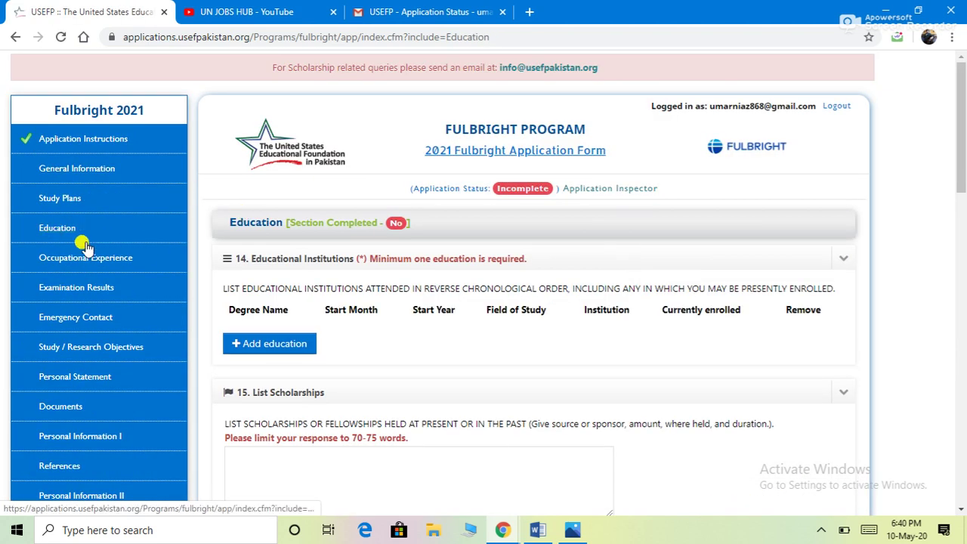
pyautogui.scroll(-1, 435, 357)
pyautogui.scroll(-2, 435, 357)
pyautogui.scroll(2, 431, 292)
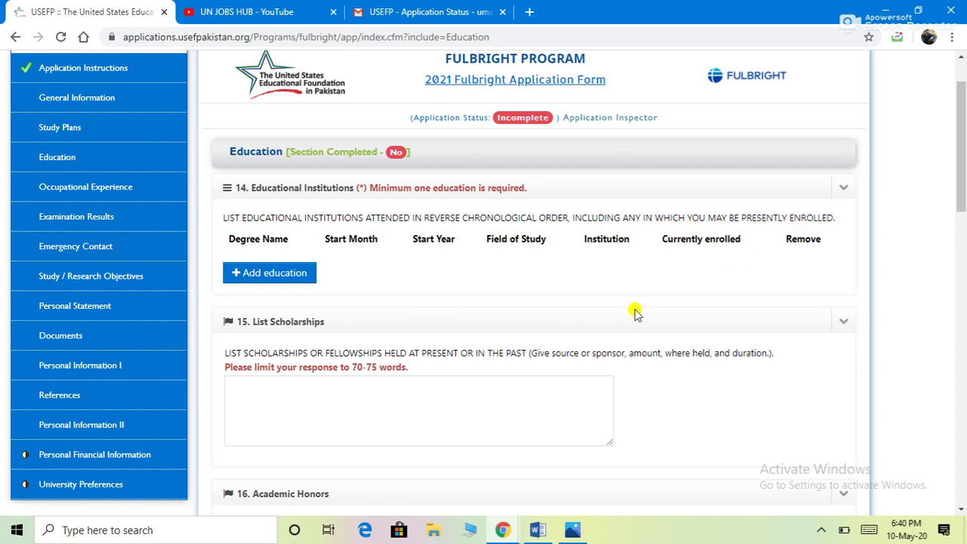
pyautogui.scroll(-2, 408, 327)
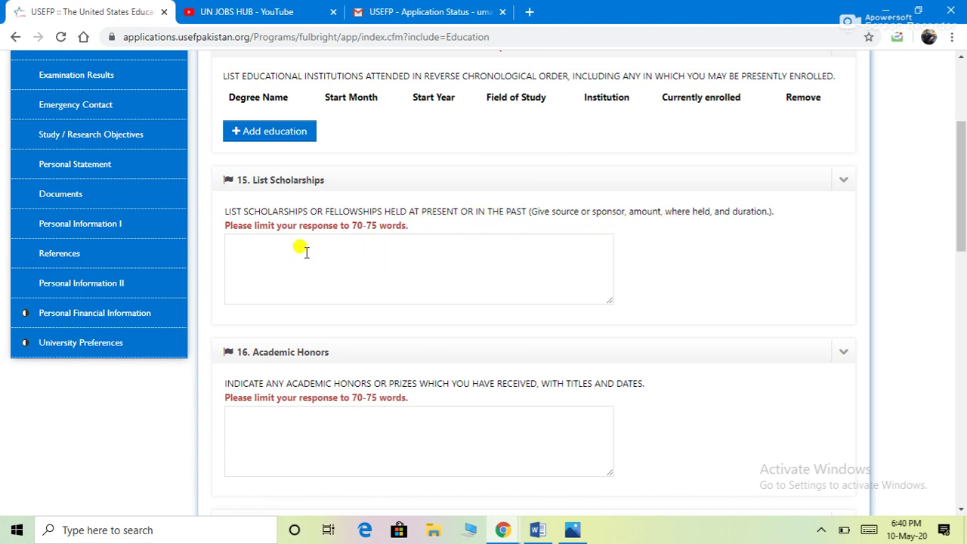
# Step: Review the remaining Education questions, from Academic Honors and List Books / Articles to Teaching Experience and Research
pyautogui.scroll(-3, 307, 251)
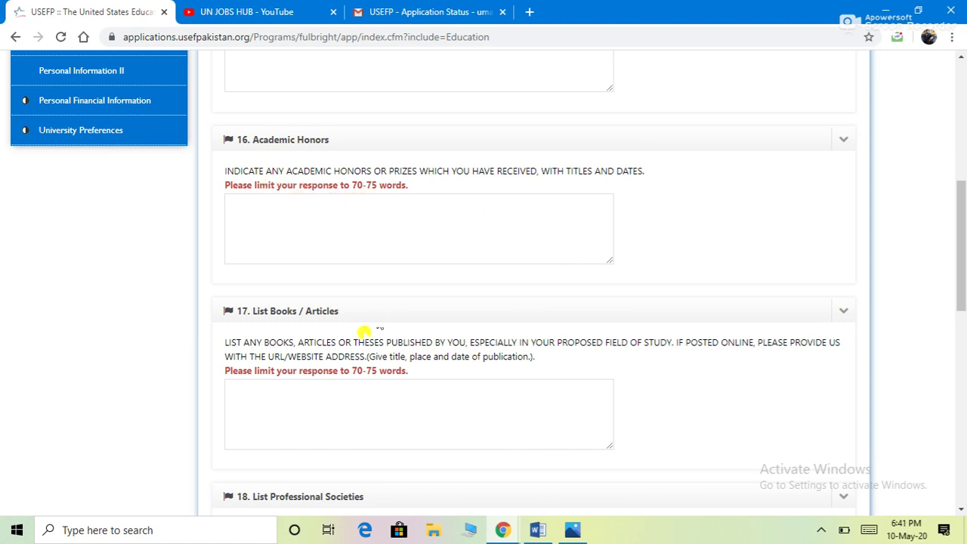
pyautogui.scroll(-2, 328, 324)
pyautogui.scroll(-3, 310, 371)
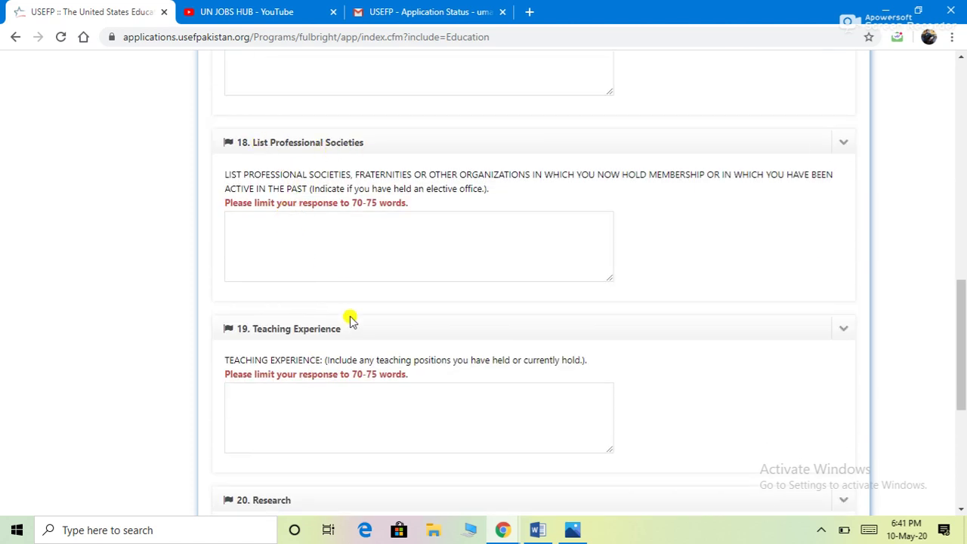
pyautogui.scroll(-3, 283, 392)
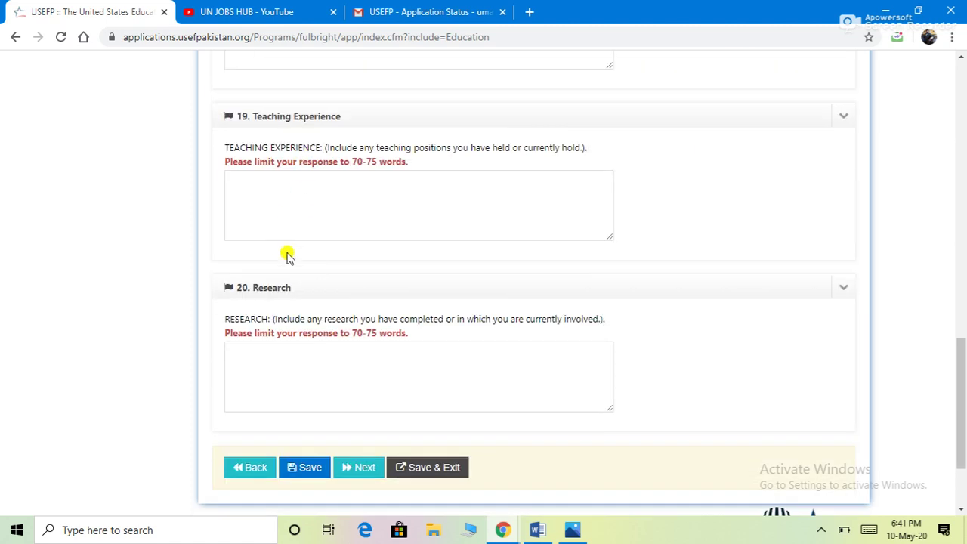
pyautogui.scroll(12, 304, 355)
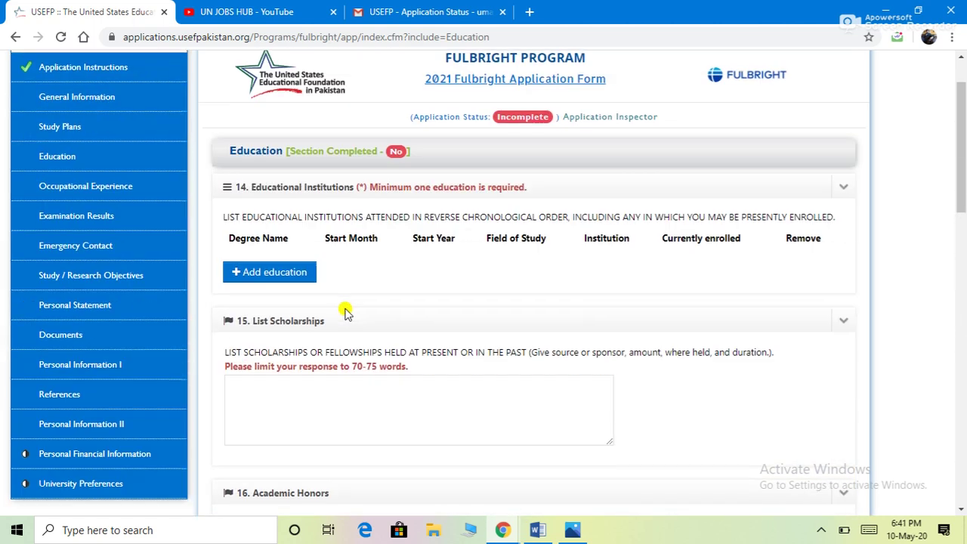
# Step: Open the Occupational Experience section and examine the current position or occupation choices and the work experience table
pyautogui.click(104, 194)
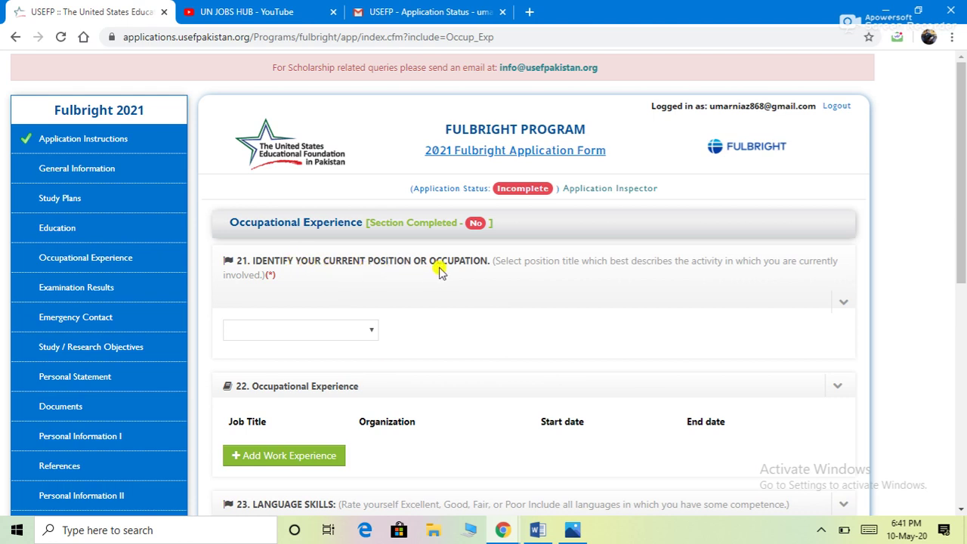
pyautogui.click(357, 331)
pyautogui.click(359, 333)
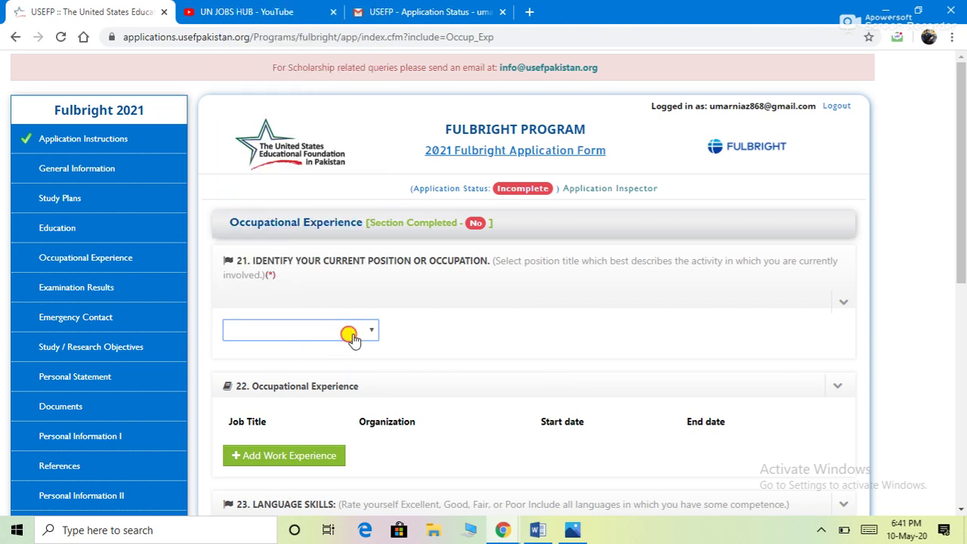
pyautogui.scroll(-3, 385, 333)
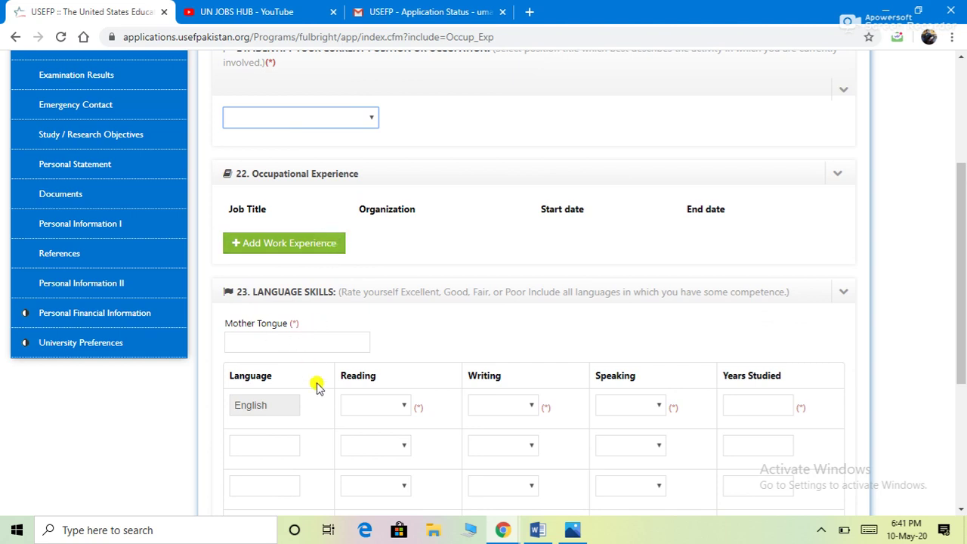
# Step: Examine the Language Skills table, including the English reading rating options, and try to continue to the following section
pyautogui.scroll(-1, 320, 385)
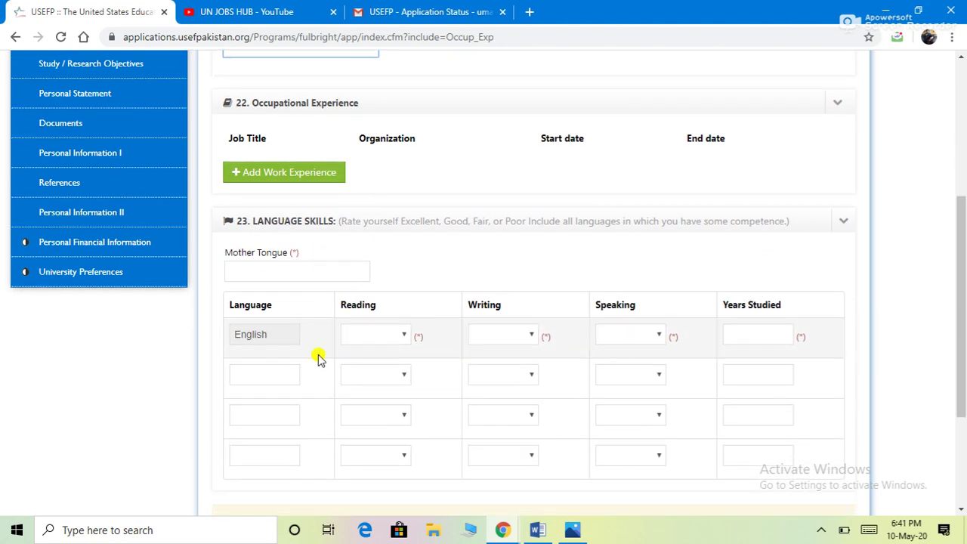
pyautogui.scroll(-3, 308, 339)
pyautogui.scroll(1, 382, 254)
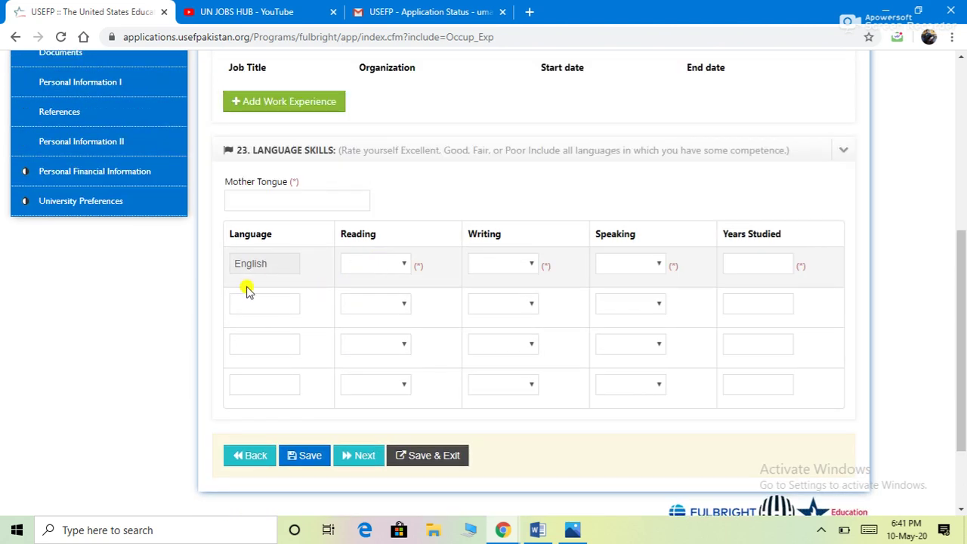
pyautogui.click(392, 270)
pyautogui.click(391, 268)
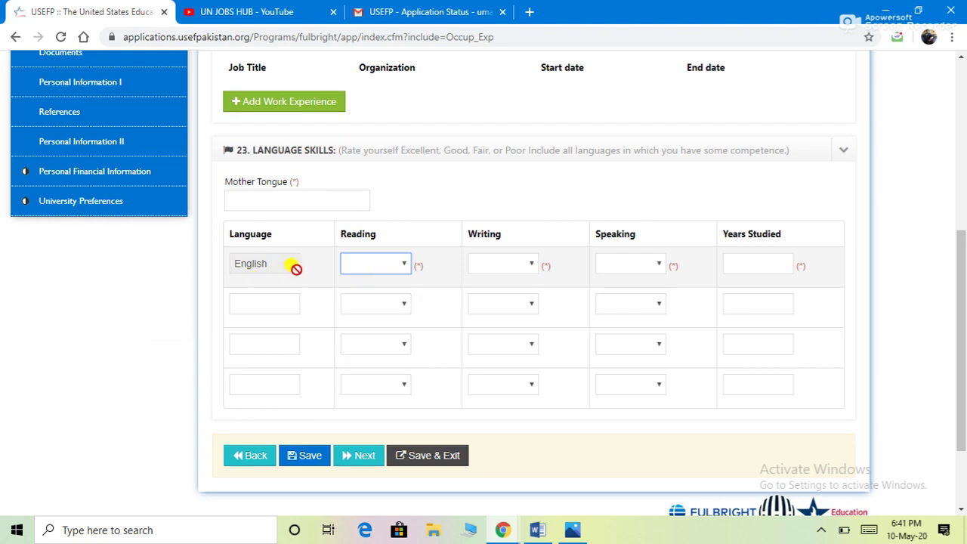
pyautogui.scroll(-1, 360, 324)
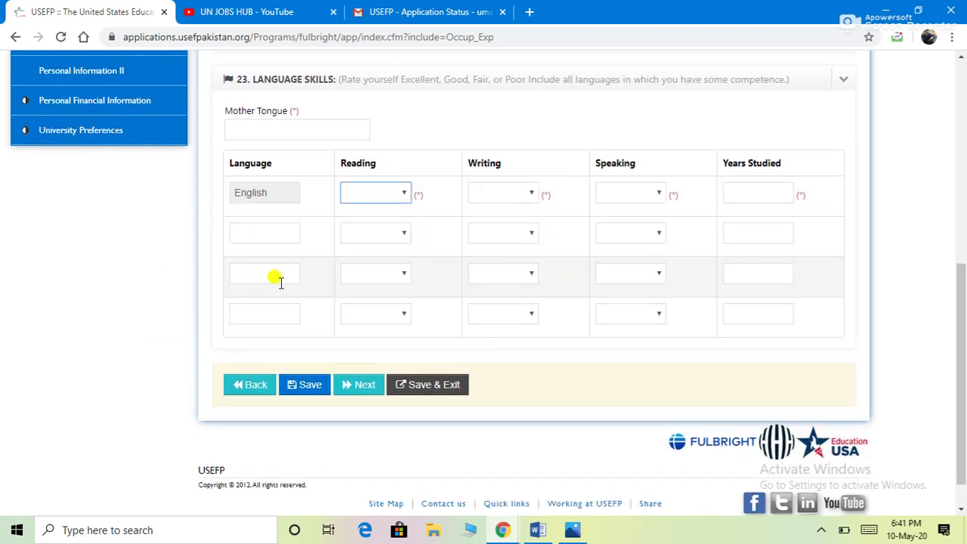
pyautogui.click(366, 387)
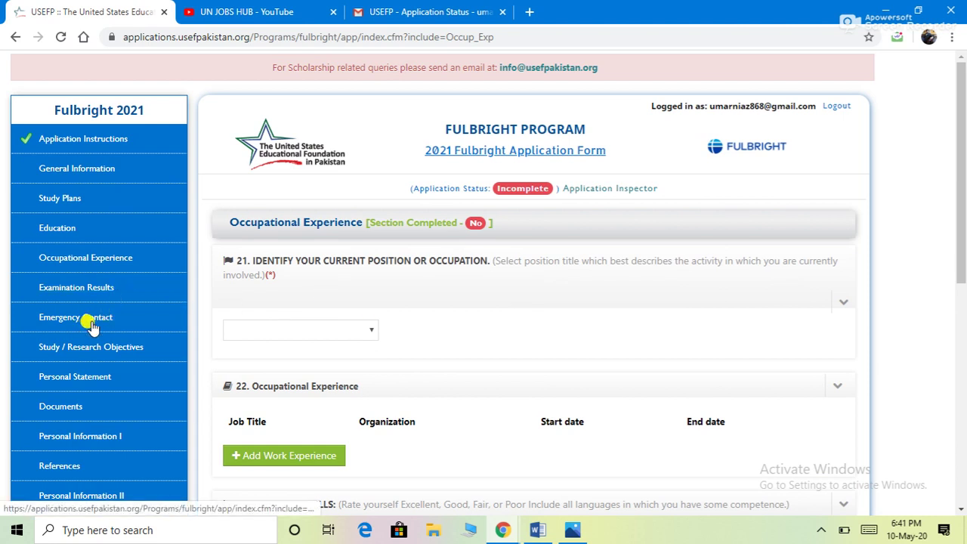
# Step: Open the Examination Results section and examine the TOEFL / IELTS / GMAT and GRE General date and score fields
pyautogui.click(89, 321)
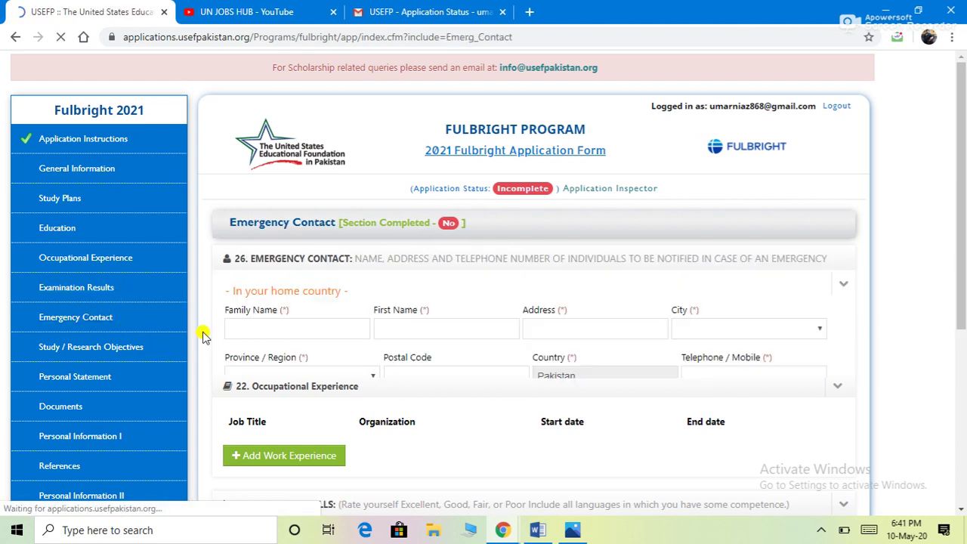
pyautogui.click(73, 287)
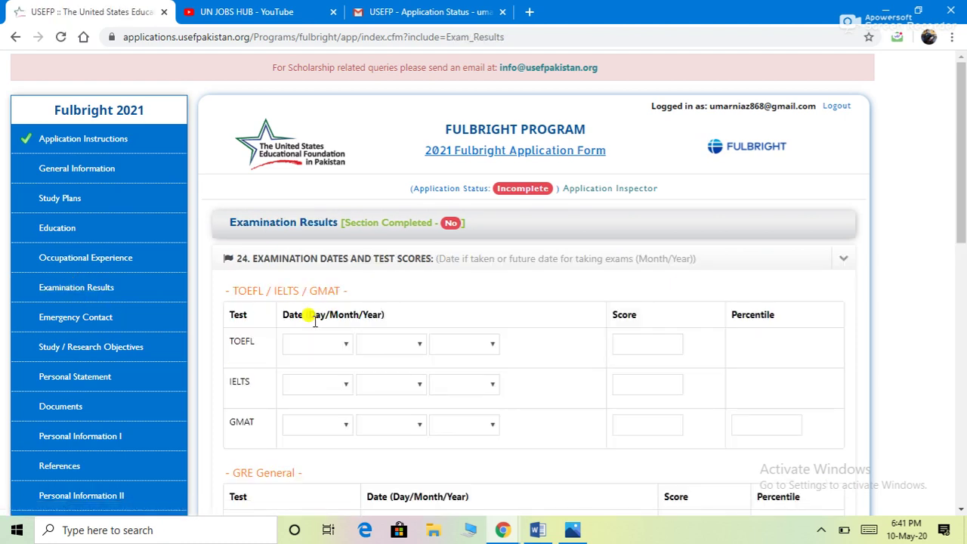
pyautogui.scroll(-1, 332, 340)
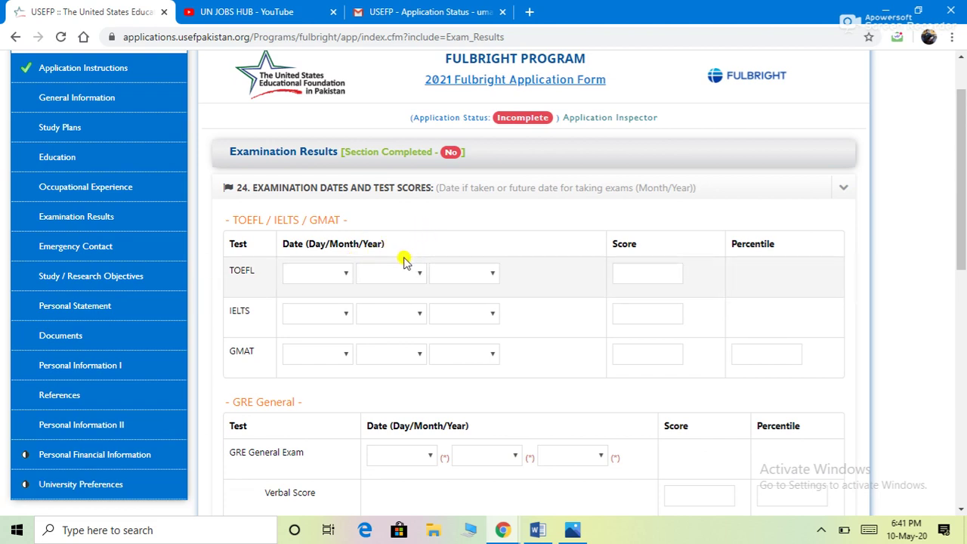
pyautogui.scroll(-3, 394, 286)
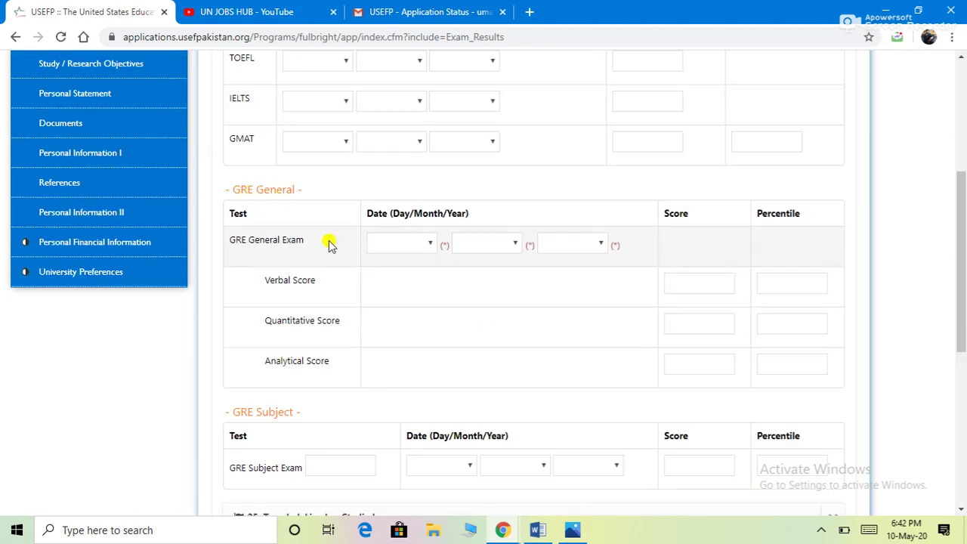
pyautogui.click(421, 249)
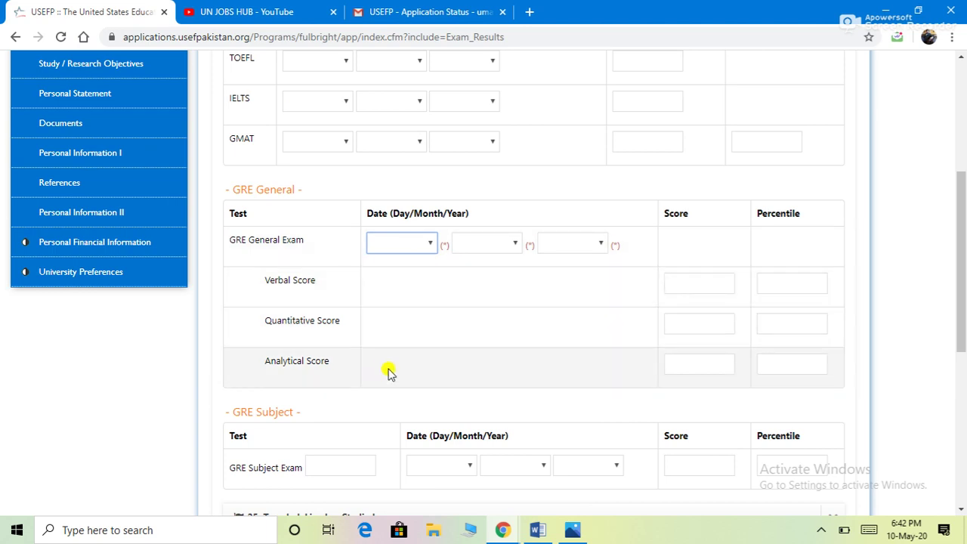
# Step: Review the GRE Subject fields and the Traveled, Lived or Studied question in Examination Results
pyautogui.scroll(-3, 387, 372)
pyautogui.scroll(-3, 390, 393)
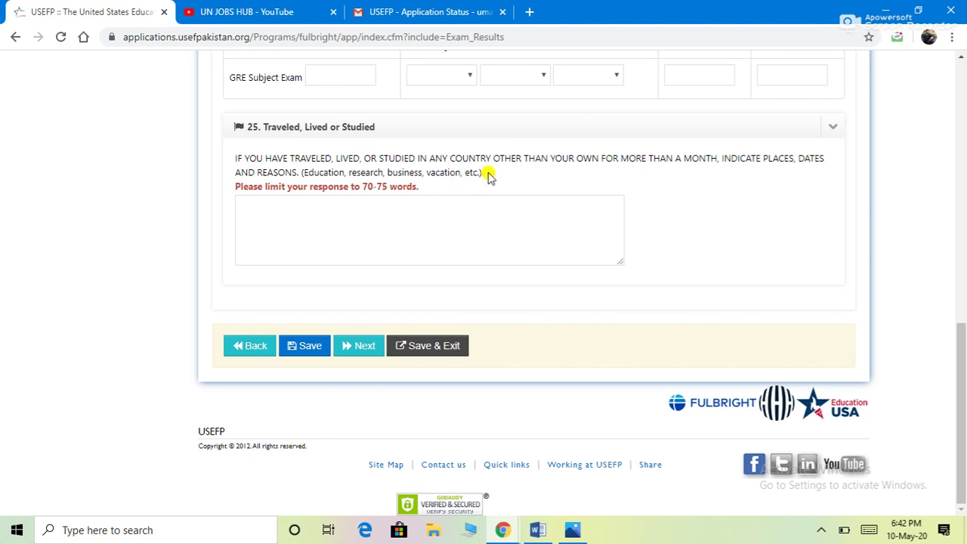
pyautogui.click(272, 215)
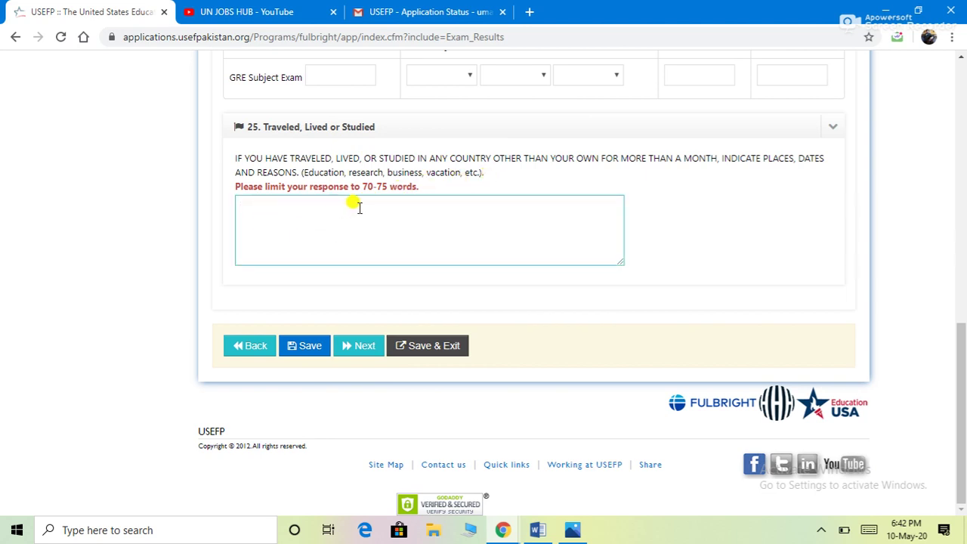
pyautogui.scroll(5, 355, 206)
pyautogui.scroll(4, 313, 227)
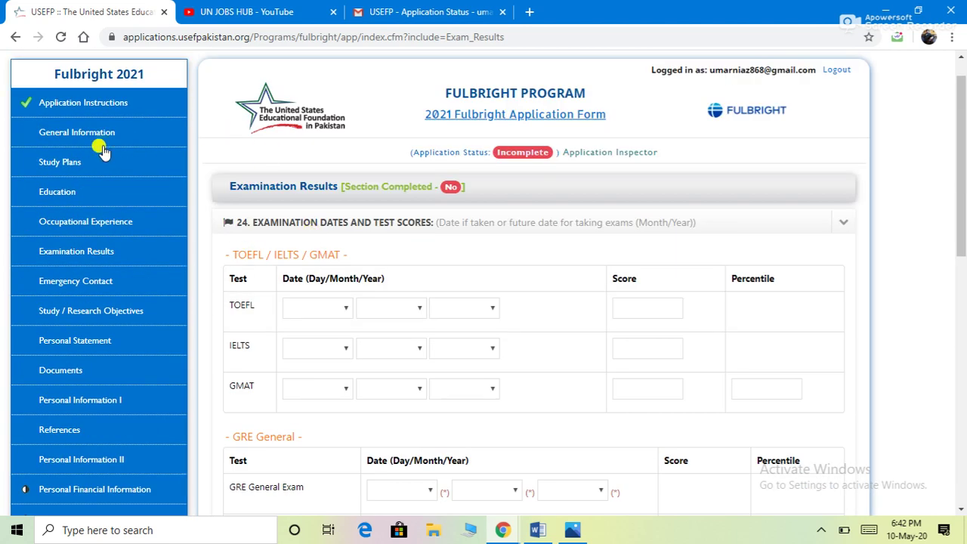
# Step: Open the Emergency Contact section and examine the home country and United States contact fields
pyautogui.click(95, 285)
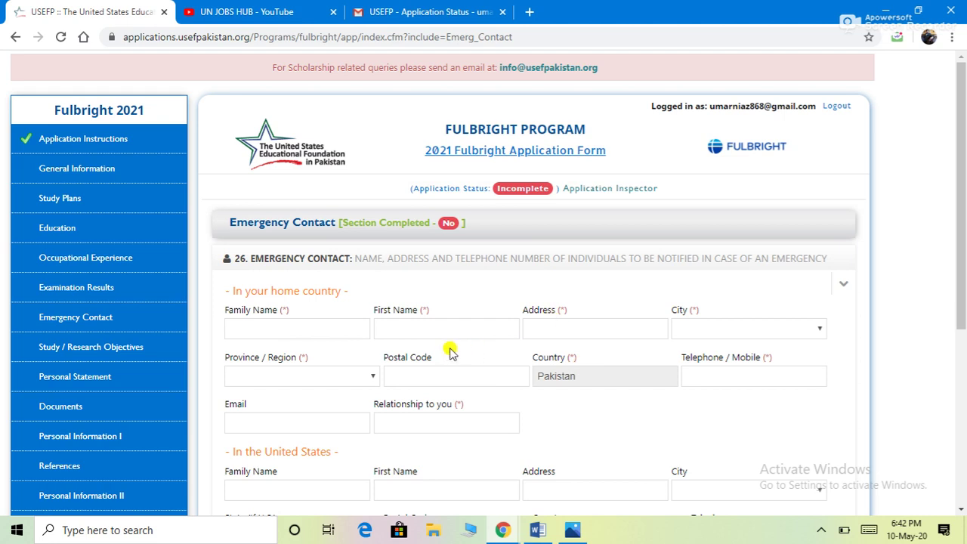
pyautogui.scroll(-2, 420, 339)
pyautogui.scroll(2, 411, 335)
pyautogui.scroll(-2, 356, 363)
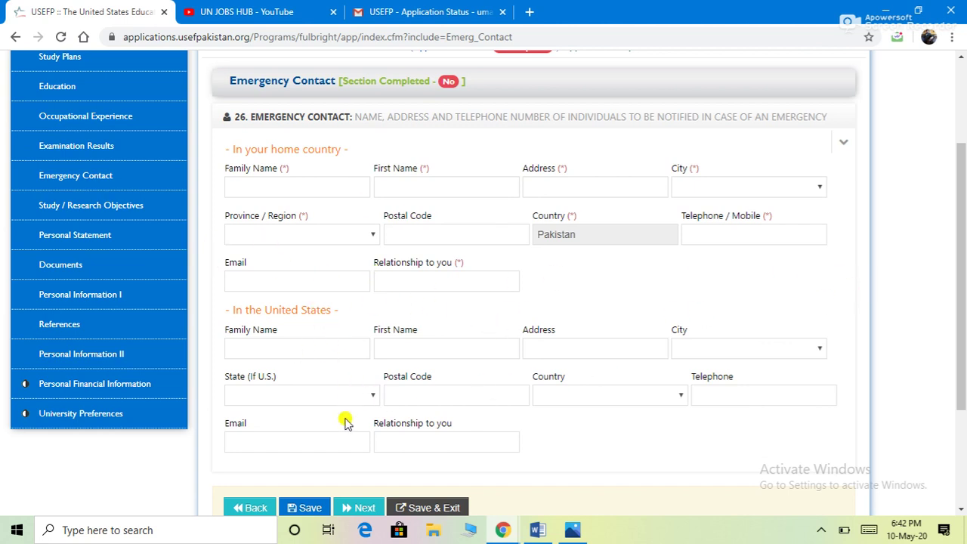
# Step: Read the instructions and word limits in the Study / Research Objectives and Personal Statement sections
pyautogui.click(100, 214)
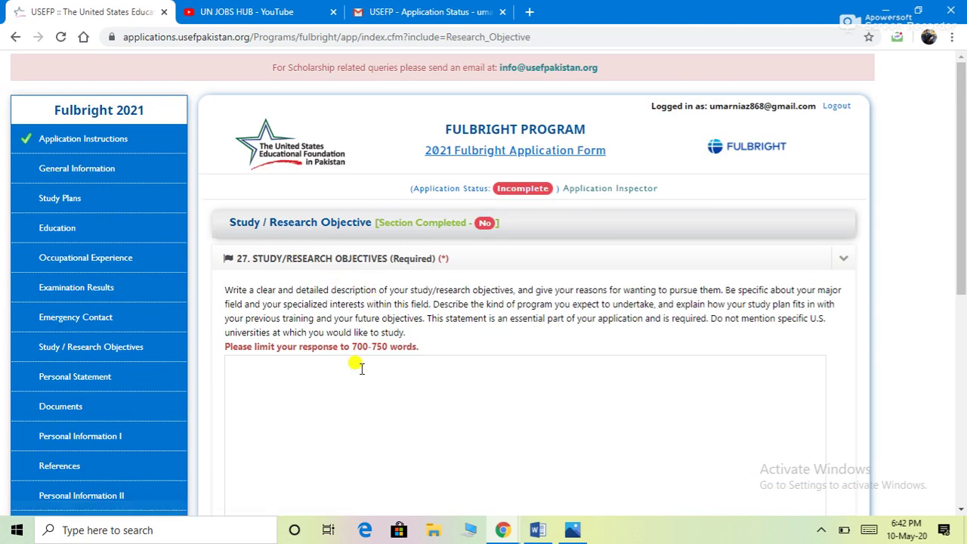
pyautogui.scroll(-1, 355, 367)
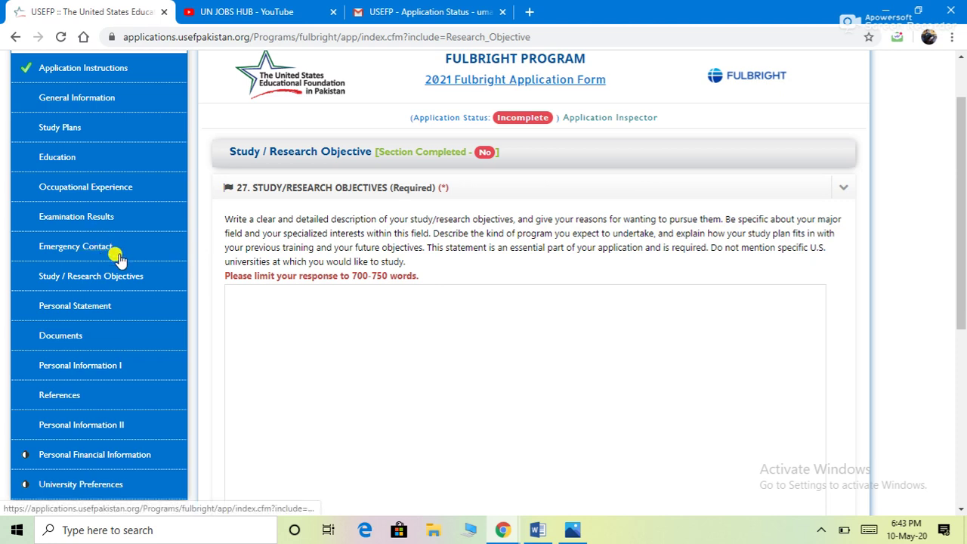
pyautogui.click(86, 317)
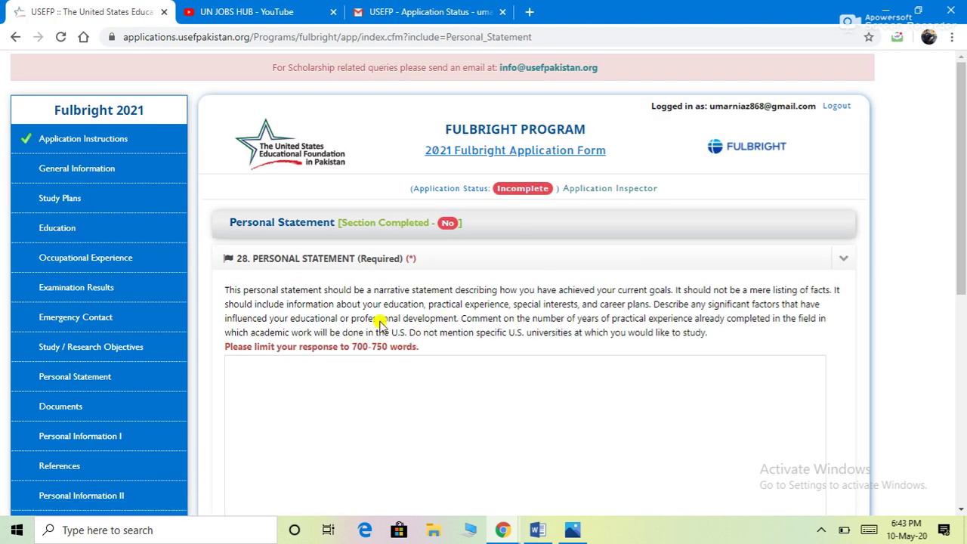
pyautogui.scroll(-2, 395, 289)
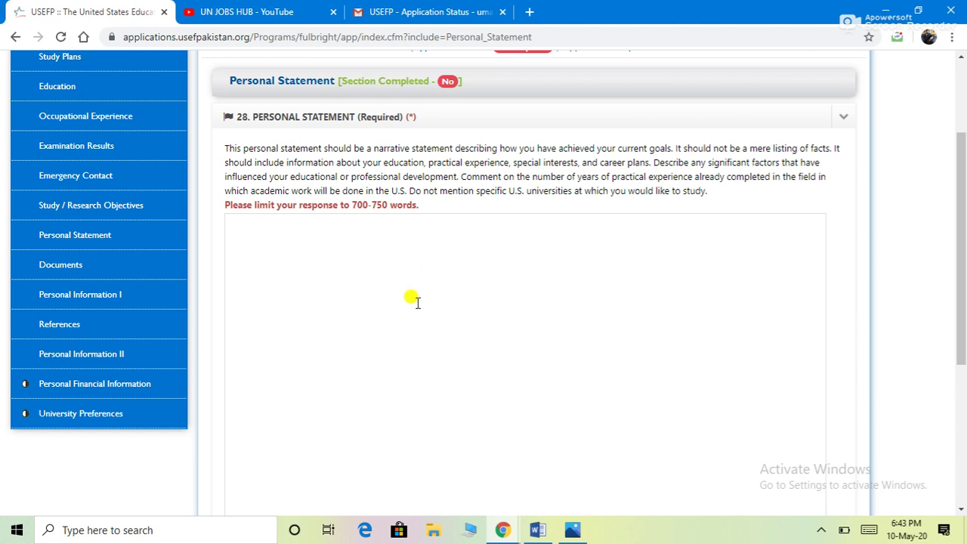
pyautogui.scroll(2, 411, 297)
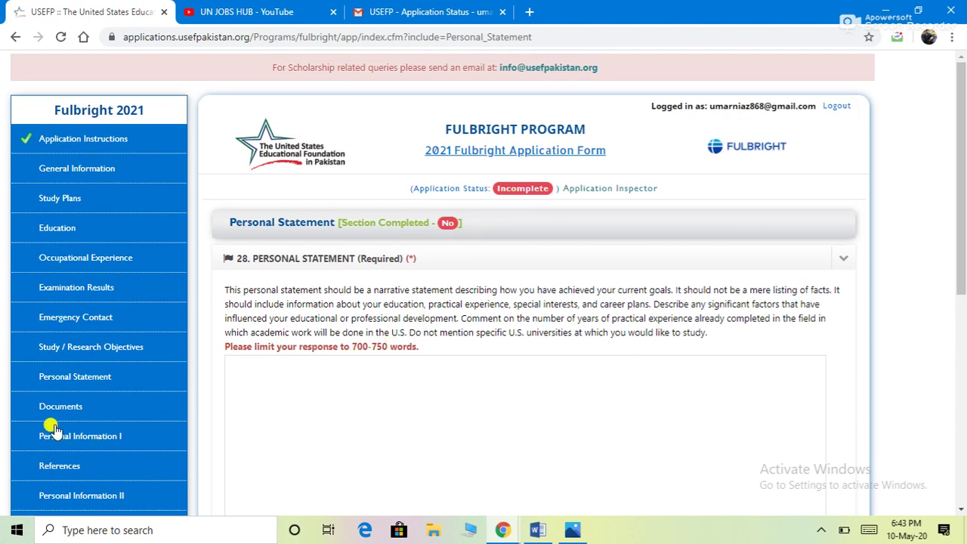
# Step: Open the Documents section and examine the upload requirements, from resume, transcript and degree to GRE score and optional files
pyautogui.click(62, 411)
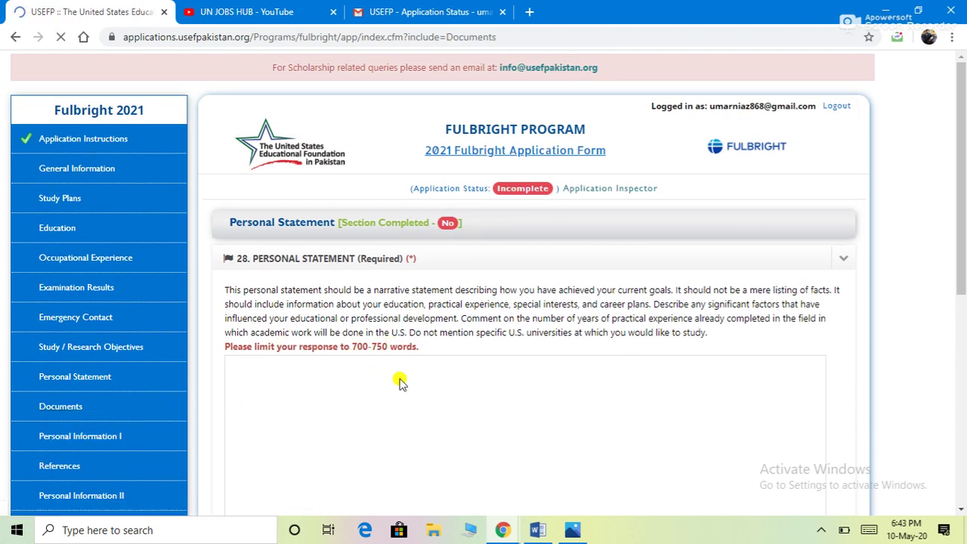
pyautogui.scroll(-2, 472, 346)
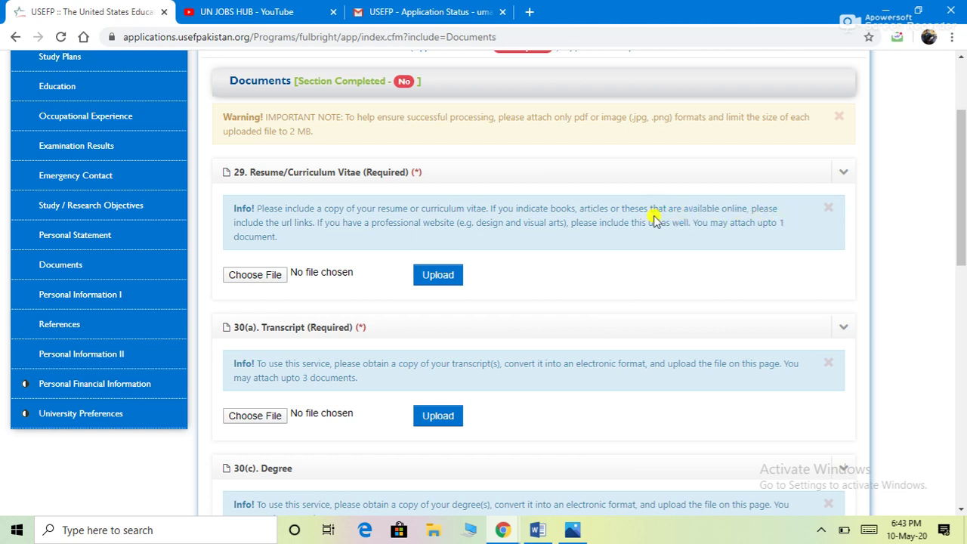
pyautogui.scroll(-2, 479, 294)
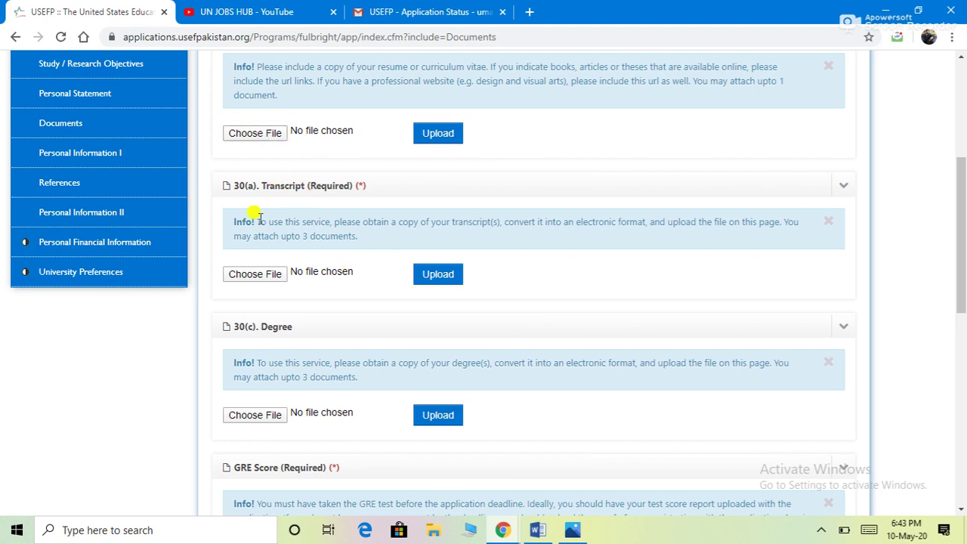
pyautogui.scroll(-3, 308, 249)
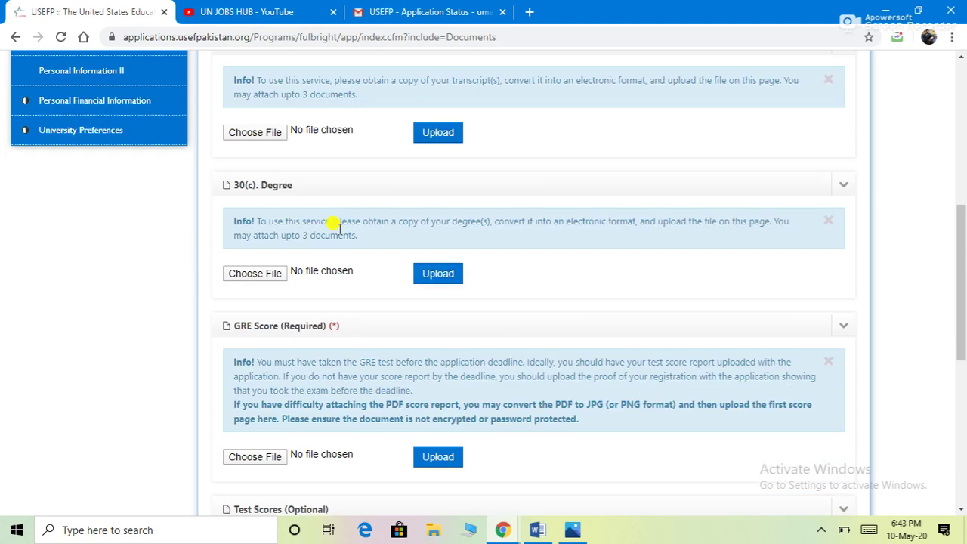
pyautogui.scroll(-5, 340, 226)
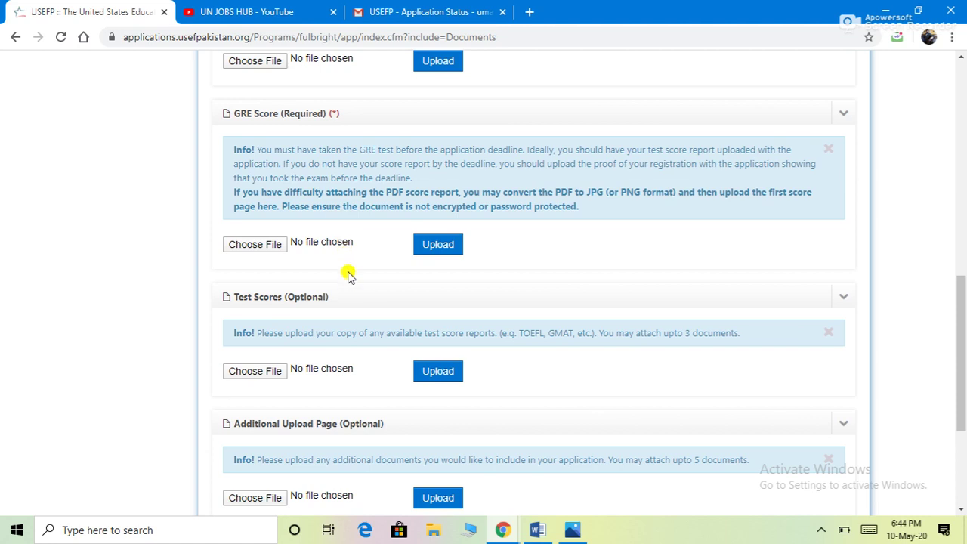
# Step: Review the optional Test Scores and Additional Upload Page entries, plus the resume, transcript, degree and GRE score requirements in Documents
pyautogui.scroll(-3, 351, 272)
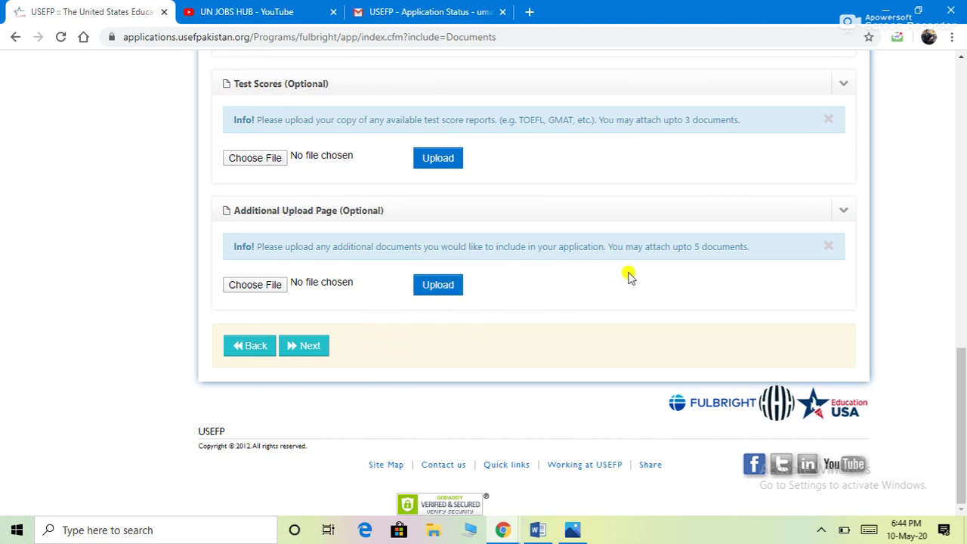
pyautogui.scroll(1, 608, 174)
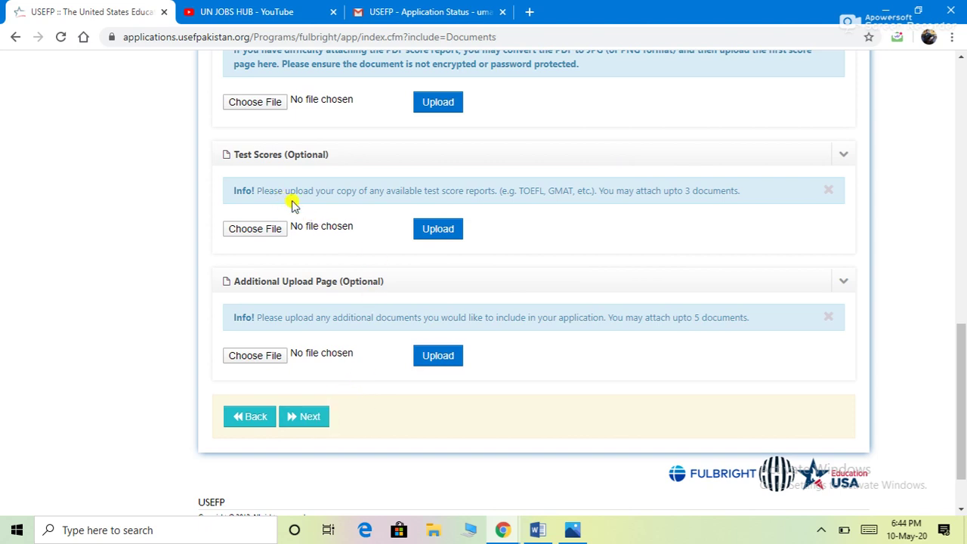
pyautogui.scroll(6, 404, 325)
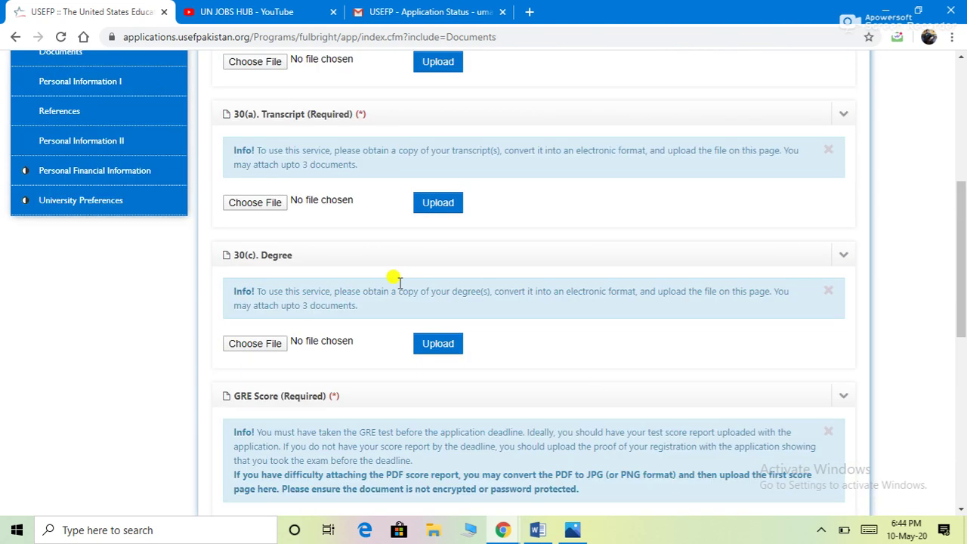
pyautogui.scroll(4, 297, 158)
pyautogui.scroll(-2, 348, 295)
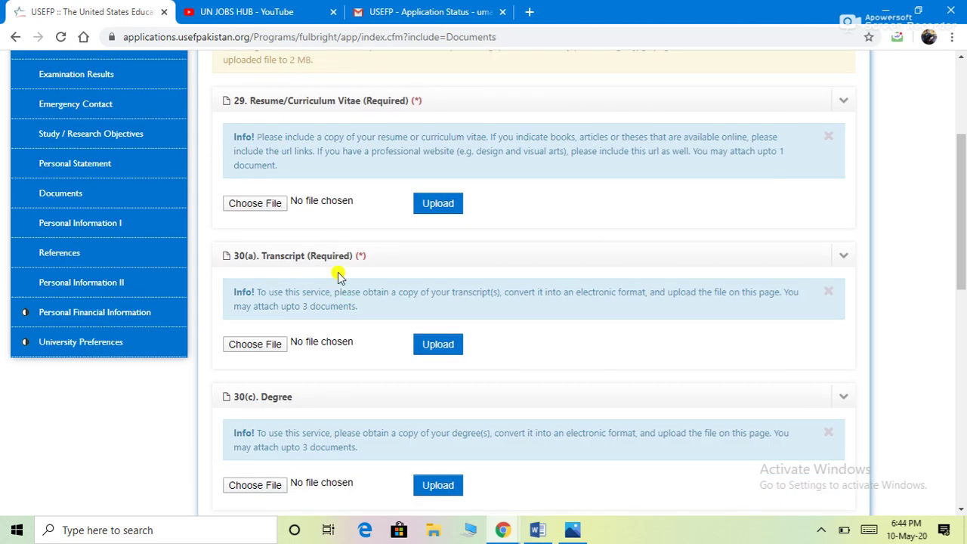
# Step: Open the Personal Information I section and examine the mailing address, identification, marital status, dependents, impairment and Other Scholarships fields
pyautogui.scroll(1, 325, 265)
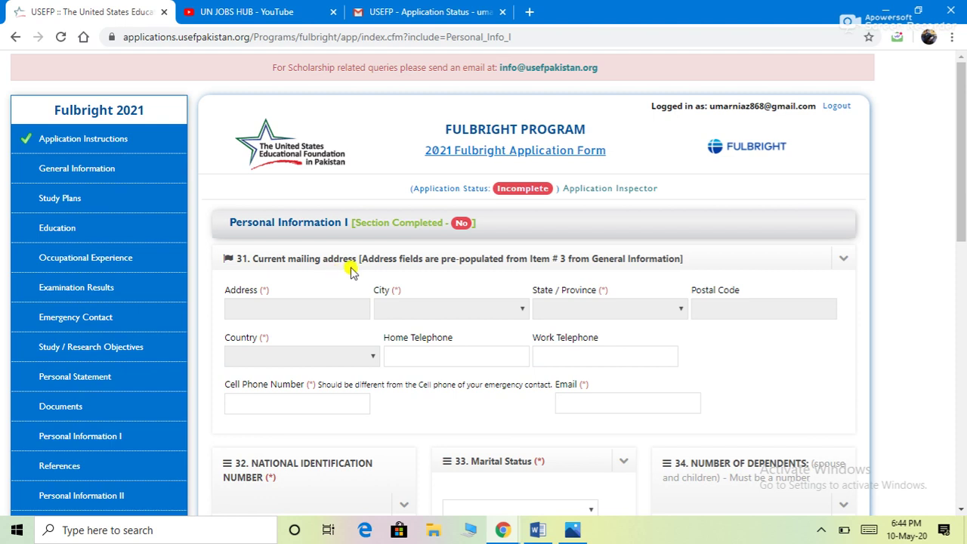
pyautogui.scroll(-1, 453, 295)
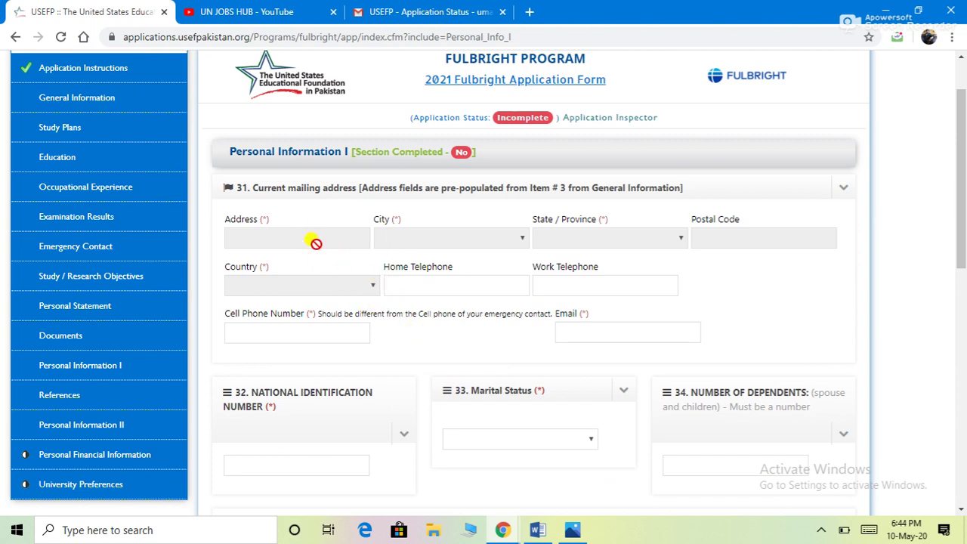
pyautogui.scroll(-3, 438, 336)
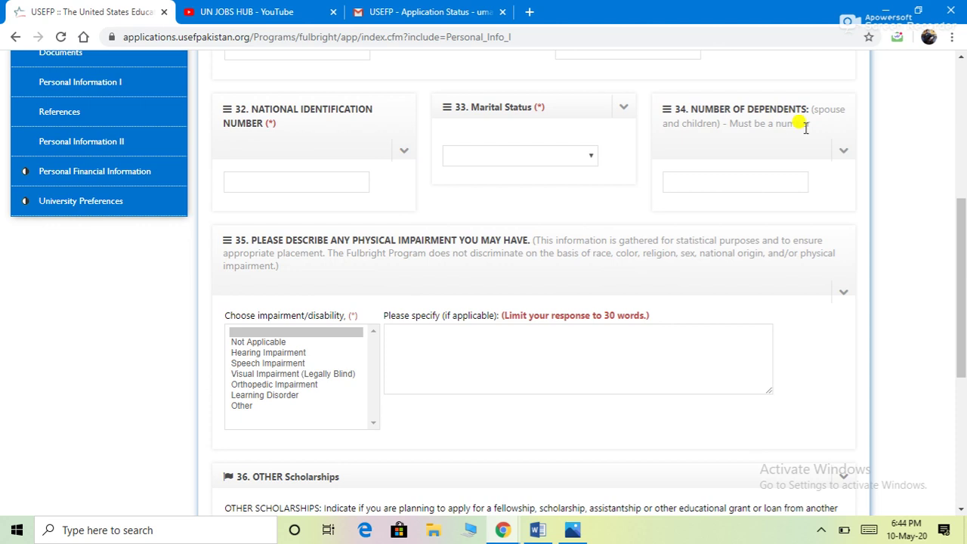
pyautogui.scroll(-2, 381, 321)
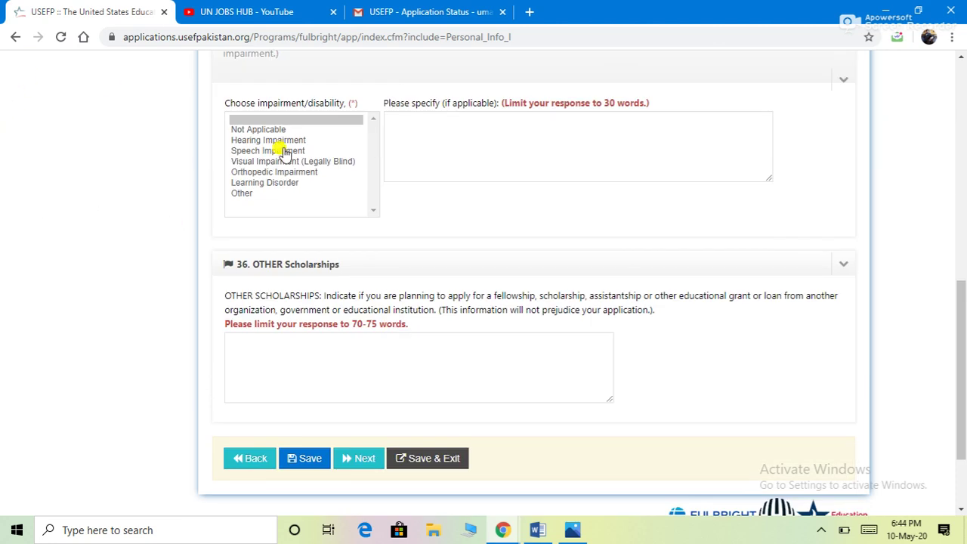
pyautogui.scroll(3, 395, 218)
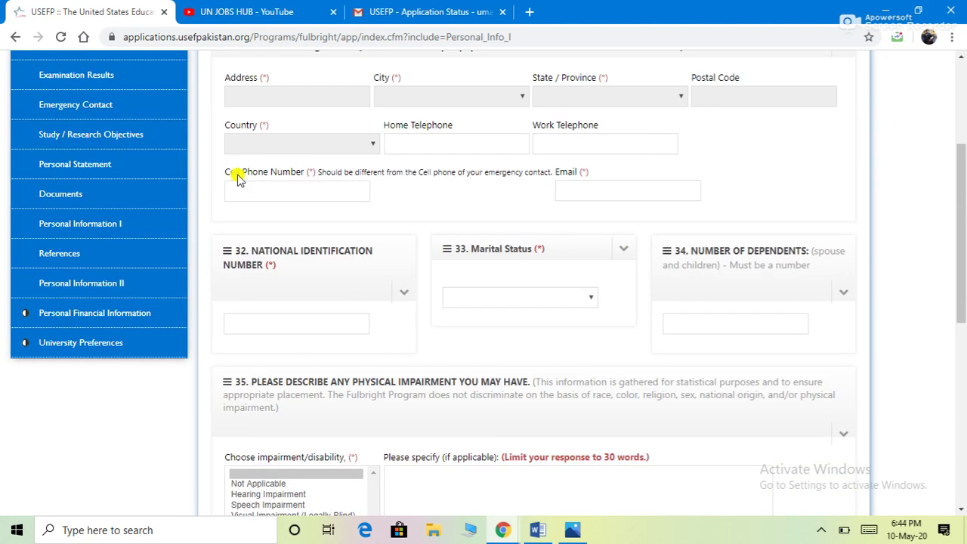
# Step: Open the References section and read the reference requirement and both methods for submitting recommendations
pyautogui.click(80, 259)
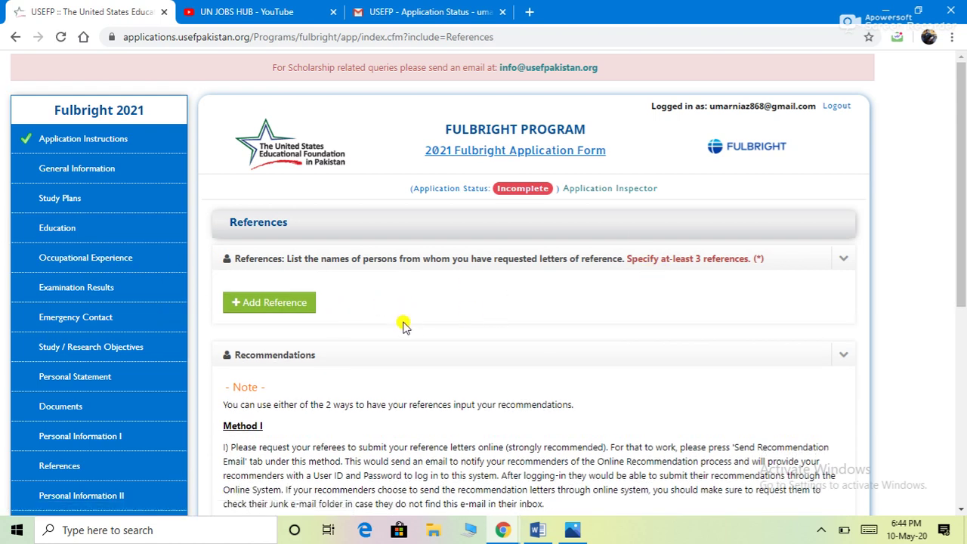
pyautogui.scroll(-3, 404, 316)
pyautogui.scroll(-1, 410, 306)
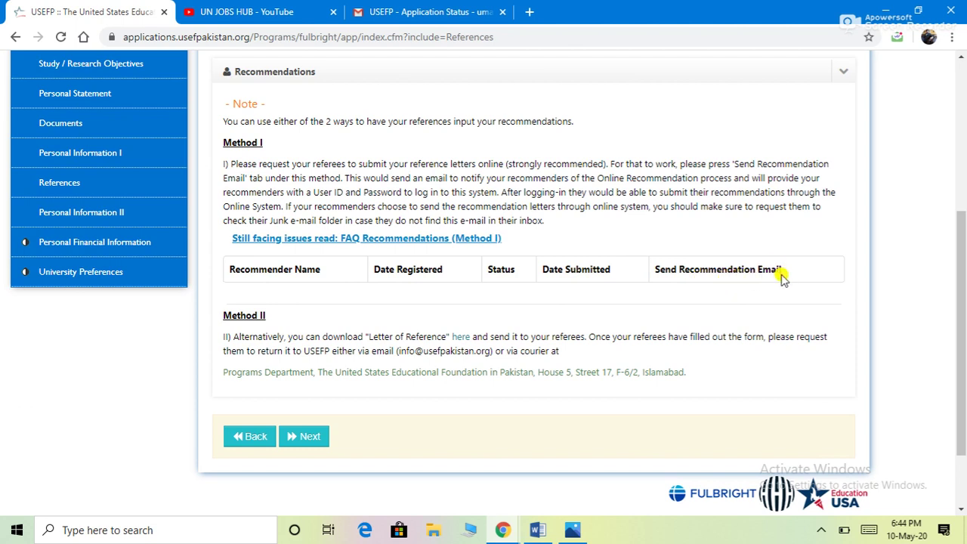
pyautogui.scroll(2, 450, 310)
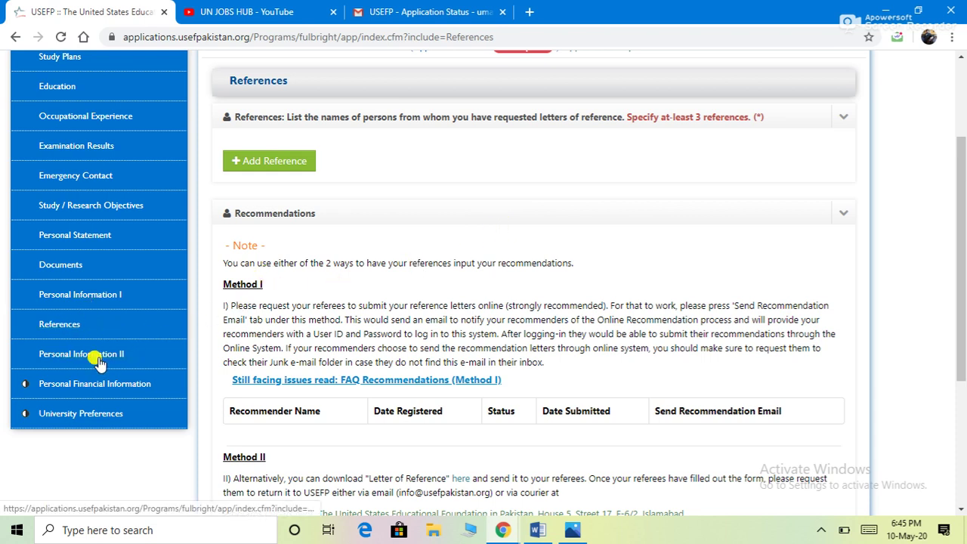
pyautogui.scroll(-3, 416, 340)
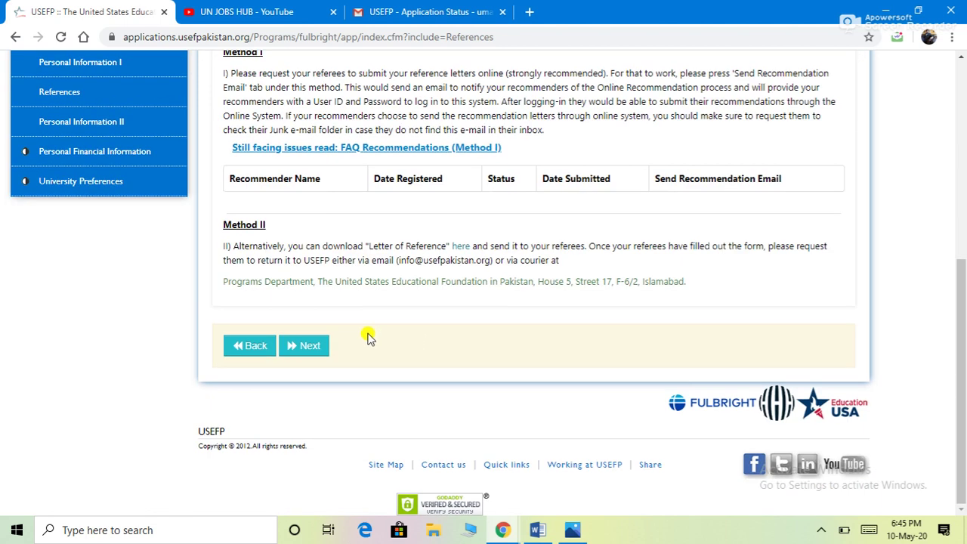
pyautogui.scroll(4, 310, 291)
pyautogui.scroll(-4, 324, 325)
pyautogui.scroll(1, 393, 280)
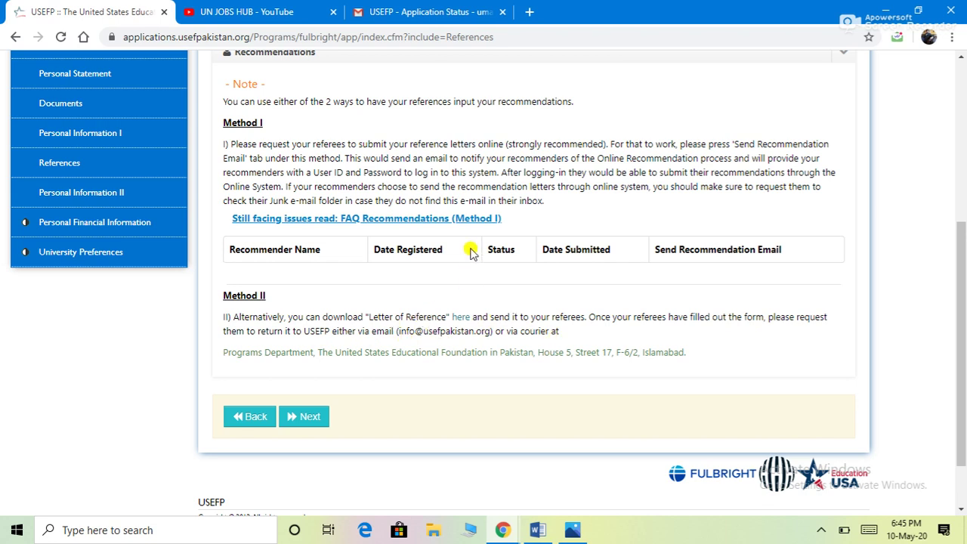
pyautogui.scroll(2, 361, 255)
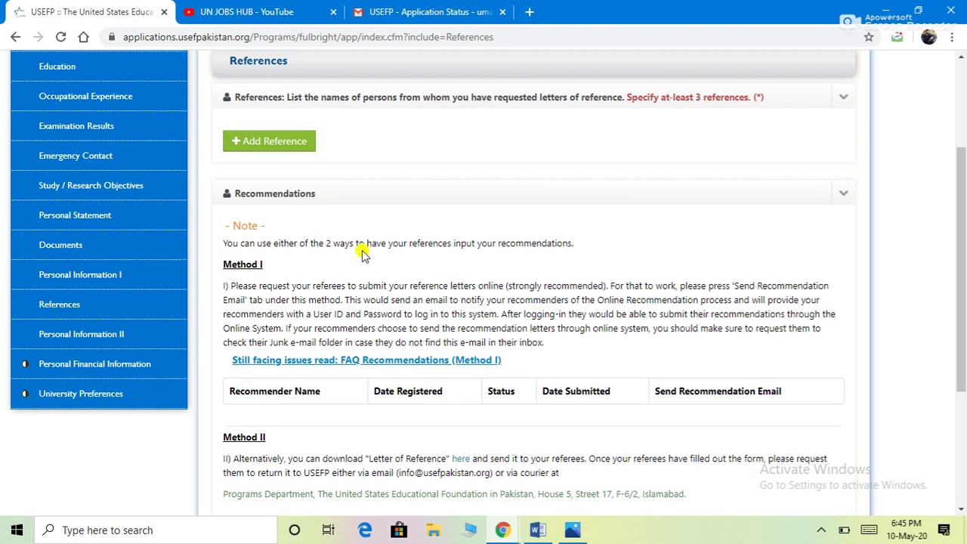
# Step: Open the Personal Information II section and examine the length of stay, arrival date, competition source, prior program, authorization and signature fields
pyautogui.click(89, 341)
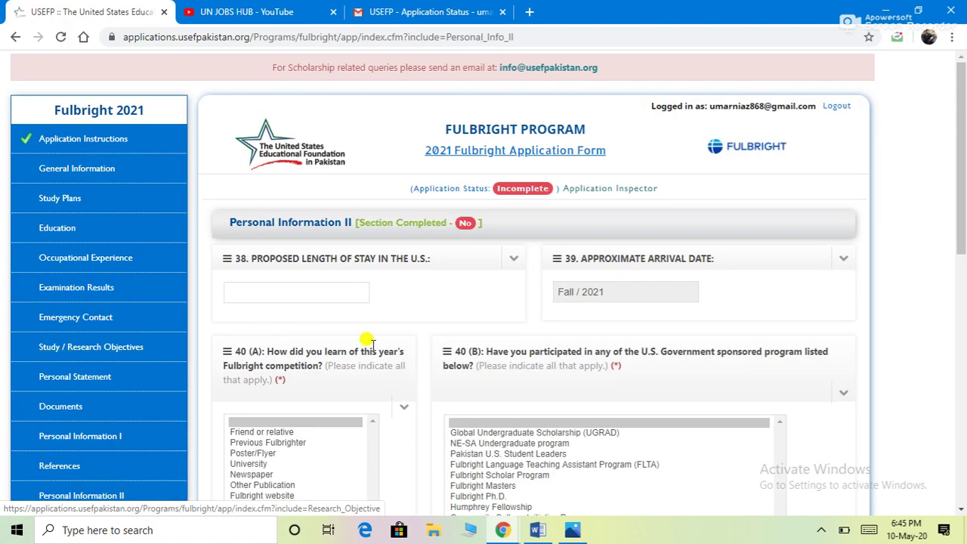
pyautogui.scroll(-3, 442, 325)
pyautogui.scroll(3, 367, 134)
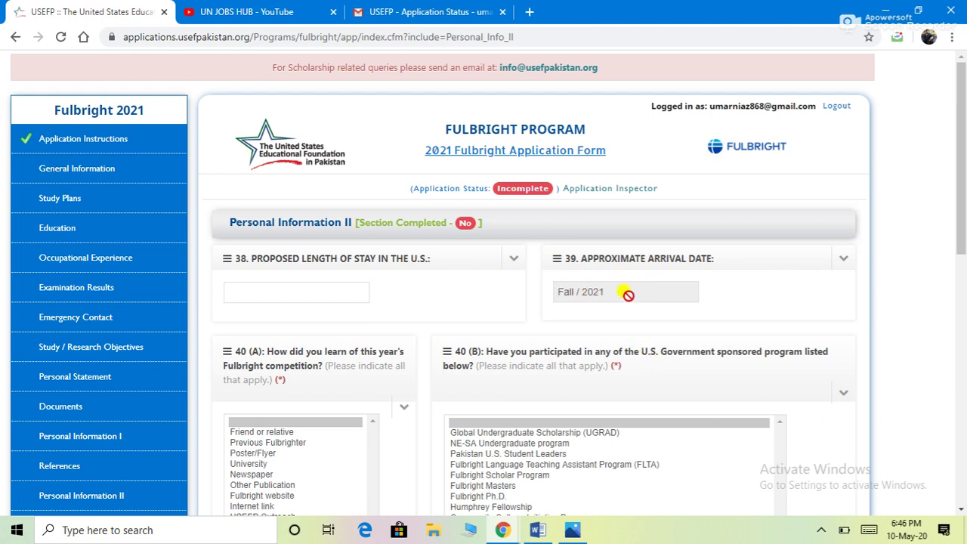
pyautogui.scroll(-2, 627, 294)
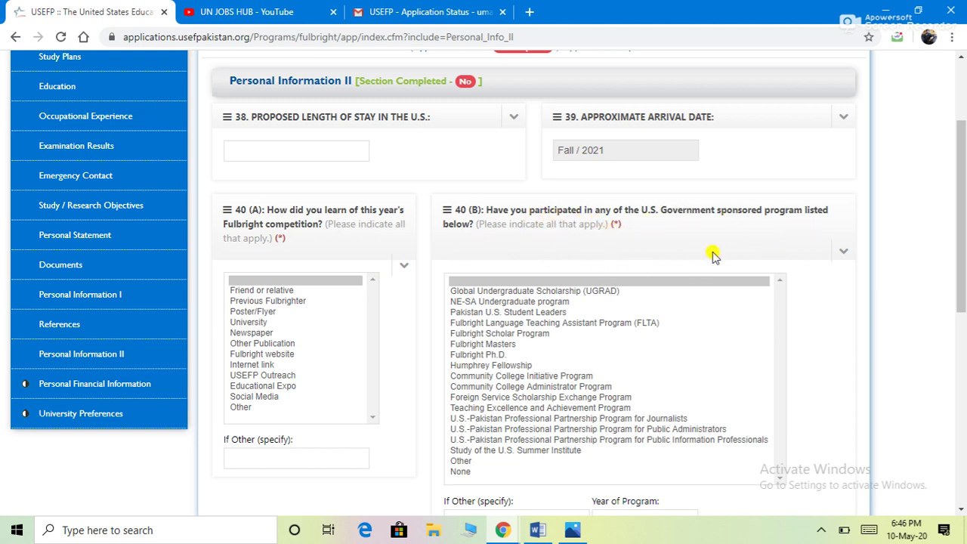
pyautogui.scroll(-1, 643, 276)
pyautogui.scroll(-3, 645, 278)
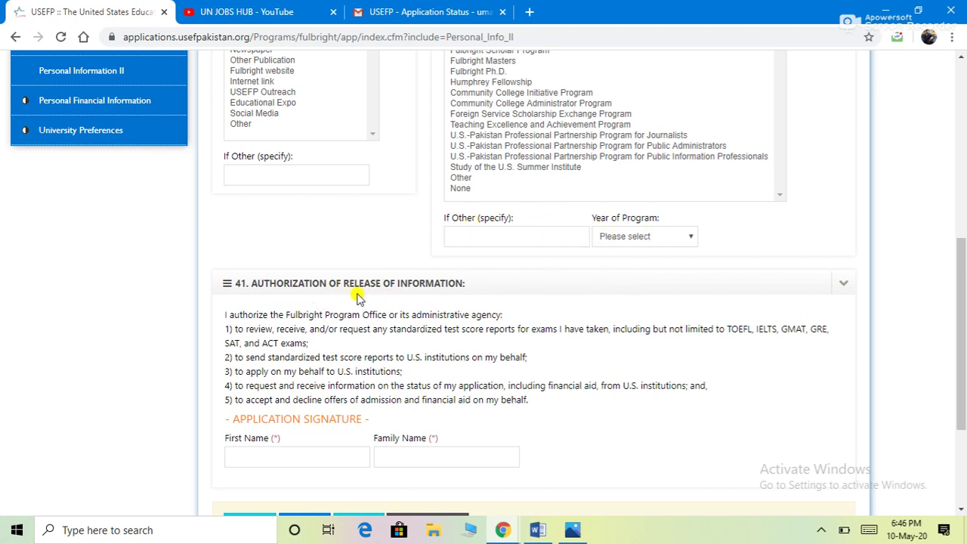
pyautogui.scroll(-2, 347, 344)
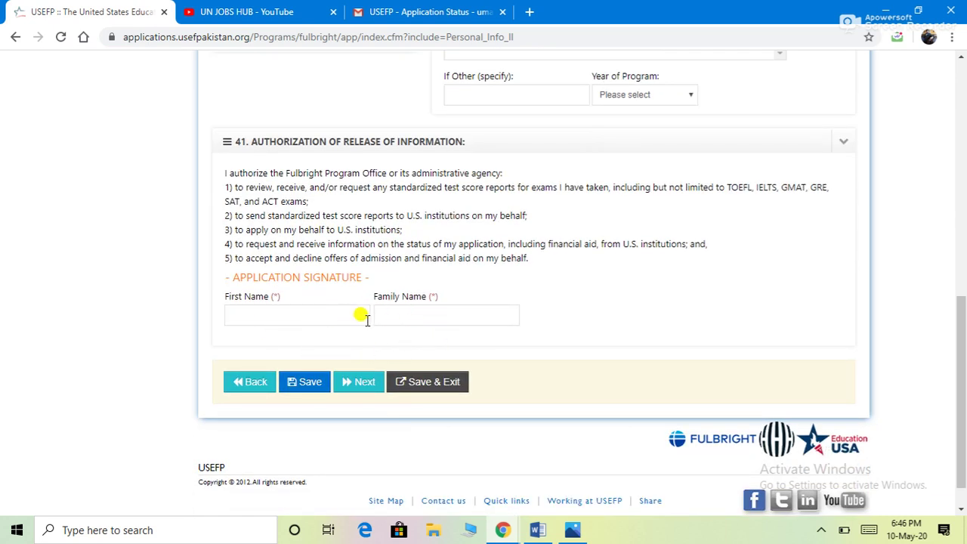
pyautogui.click(364, 388)
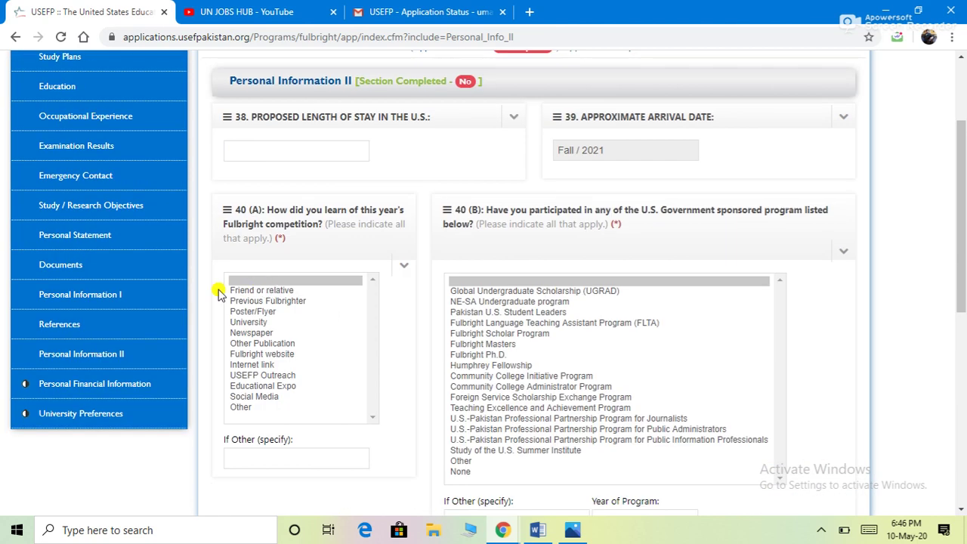
# Step: Open the optional Personal Financial Information section and examine the first-year funds, second-year funds, travel funds and dependents questions
pyautogui.click(105, 389)
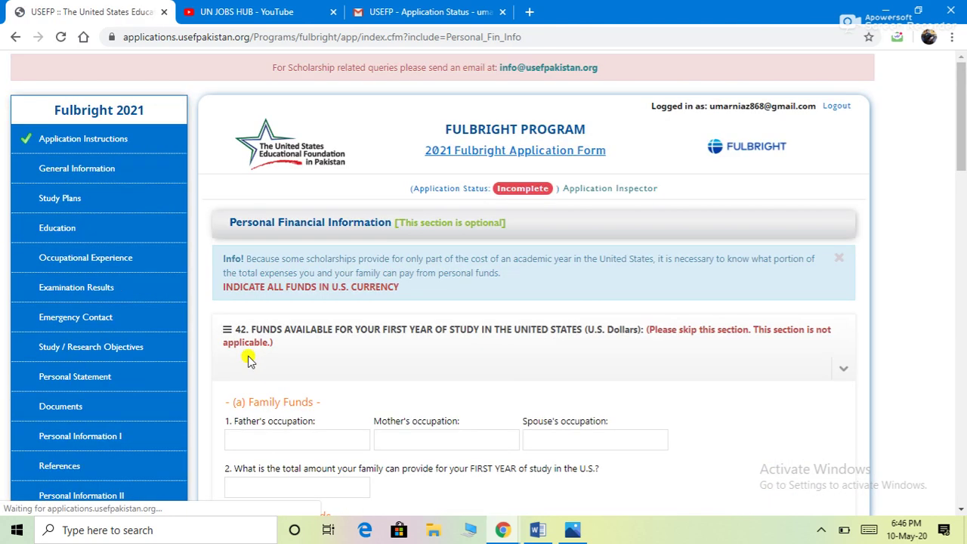
pyautogui.scroll(-1, 325, 340)
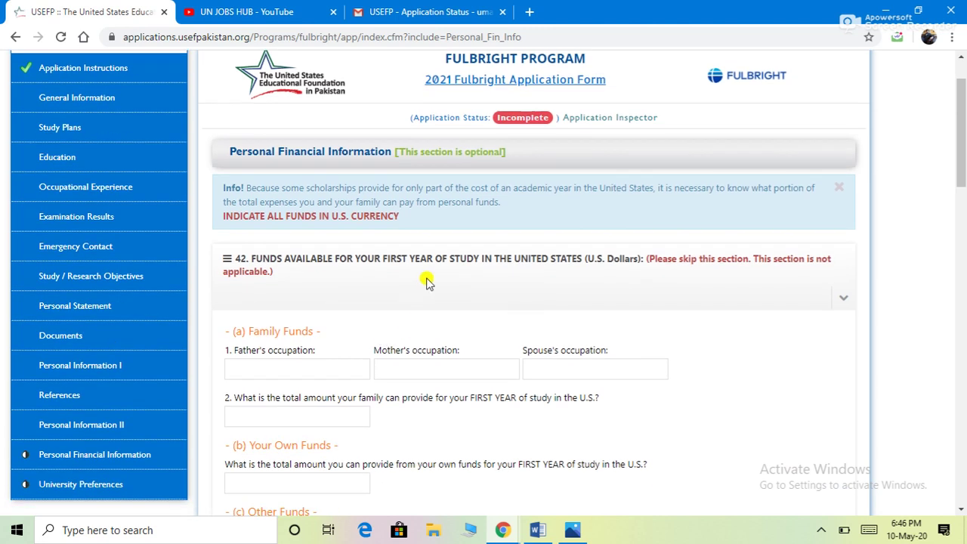
pyautogui.scroll(-2, 427, 281)
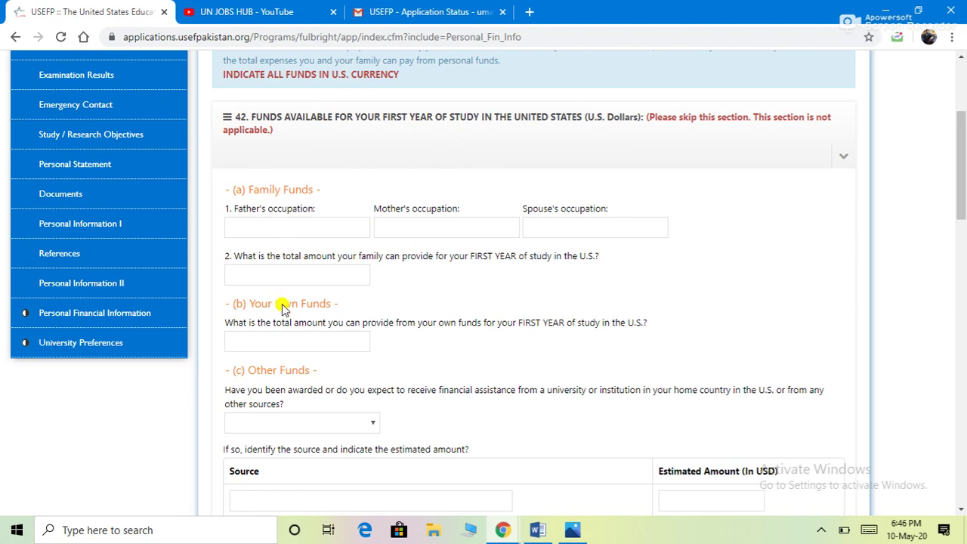
pyautogui.scroll(-3, 332, 387)
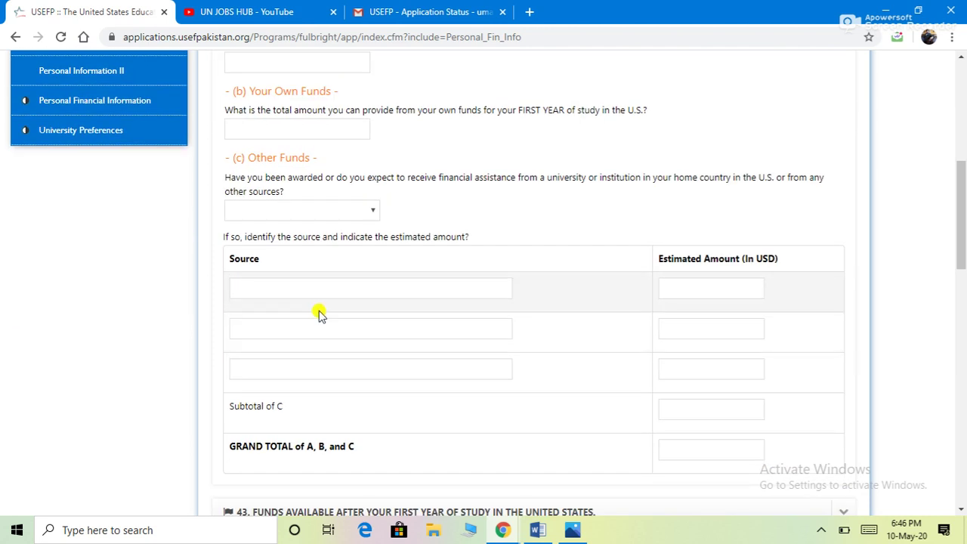
pyautogui.scroll(-4, 454, 361)
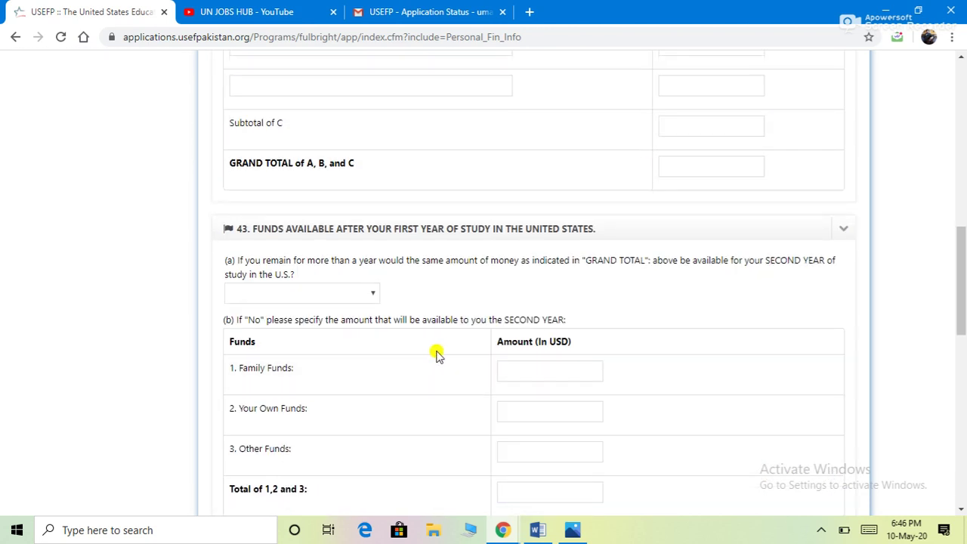
pyautogui.scroll(-3, 430, 354)
pyautogui.scroll(-4, 426, 353)
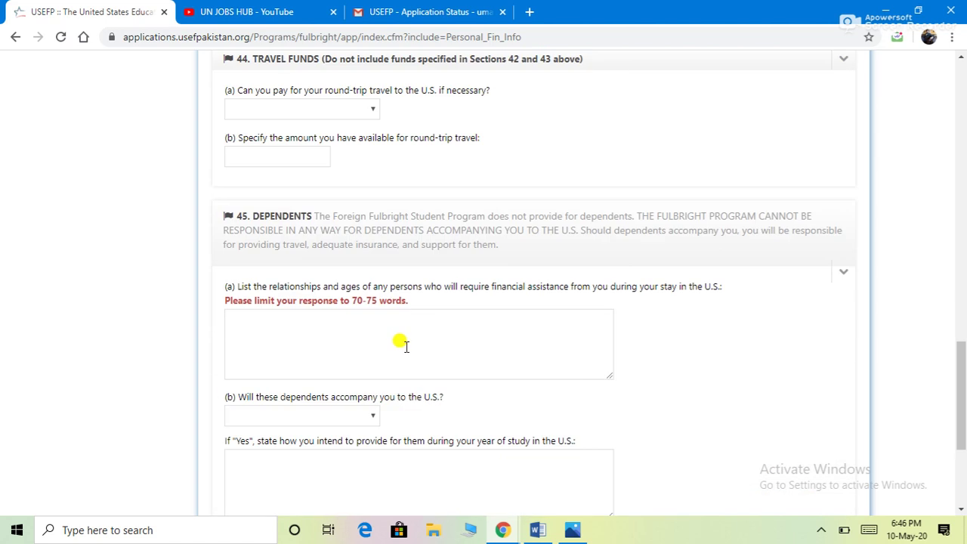
pyautogui.scroll(-3, 401, 339)
pyautogui.scroll(14, 400, 333)
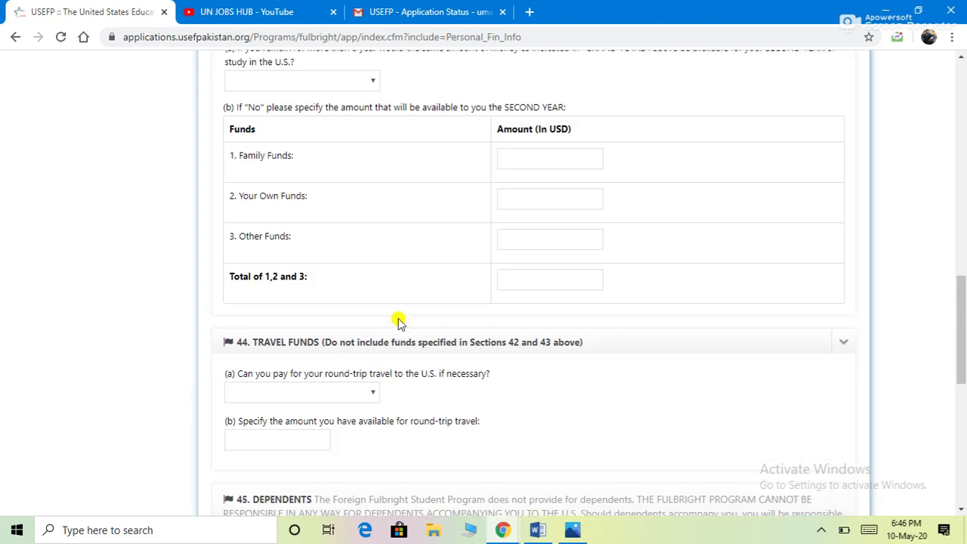
pyautogui.scroll(4, 392, 315)
pyautogui.scroll(-2, 144, 456)
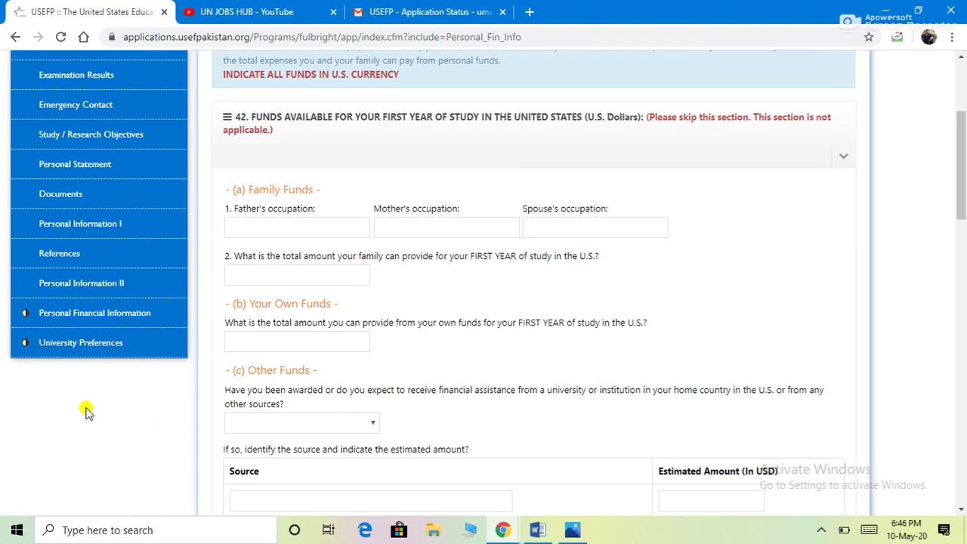
# Step: Open the optional University Preferences section and read the instructions for preferred institutions and other institutions of interest
pyautogui.click(81, 346)
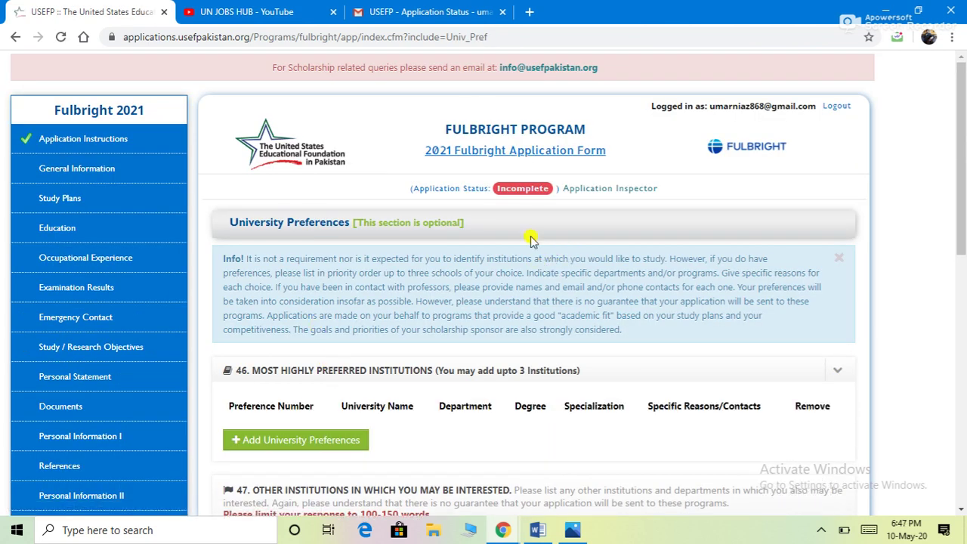
pyautogui.scroll(-2, 419, 344)
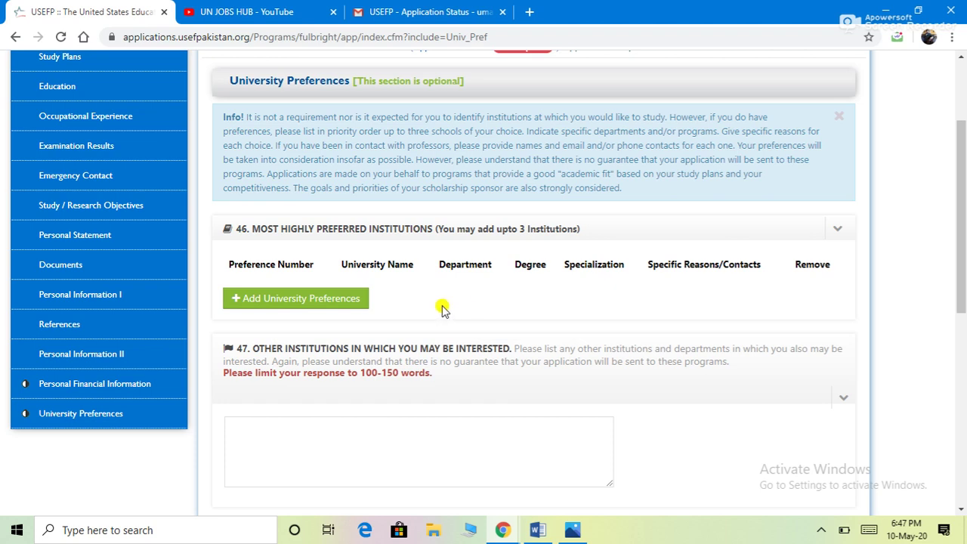
pyautogui.scroll(2, 437, 291)
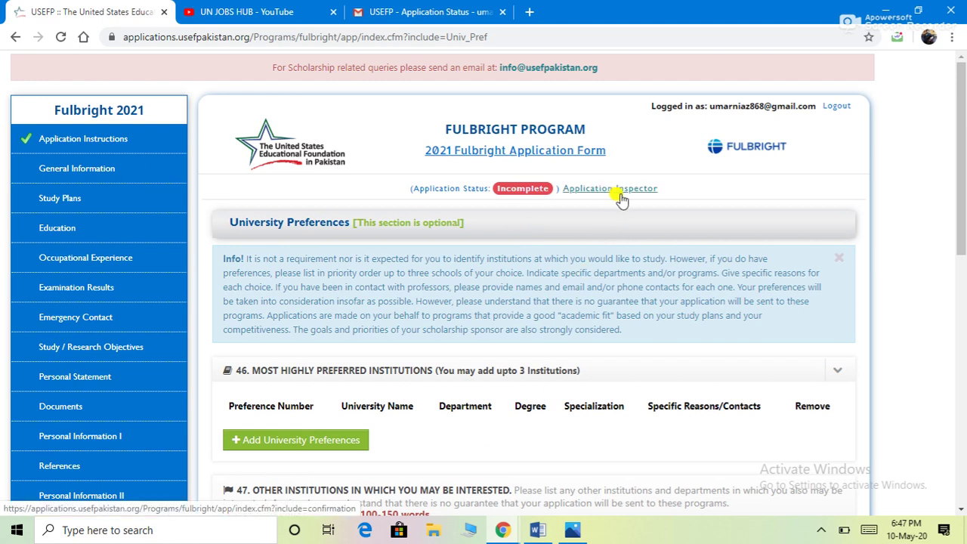
pyautogui.scroll(-3, 621, 198)
pyautogui.scroll(3, 621, 195)
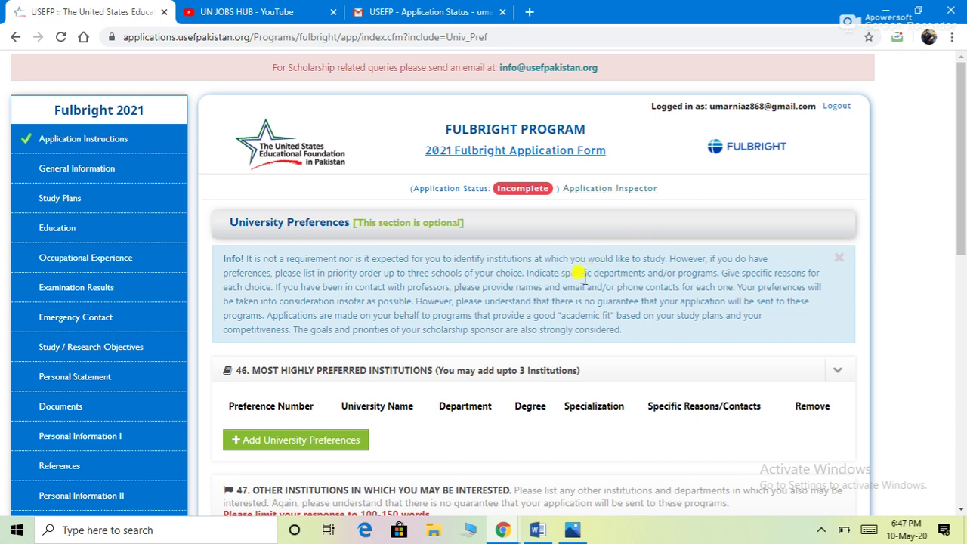
pyautogui.scroll(-2, 579, 304)
pyautogui.scroll(1, 590, 245)
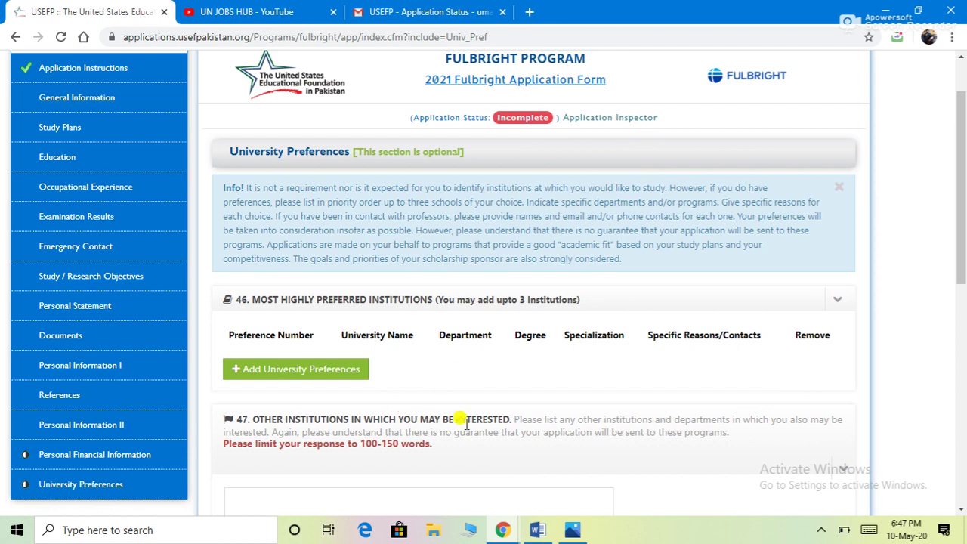
pyautogui.scroll(-1, 460, 408)
pyautogui.scroll(2, 491, 370)
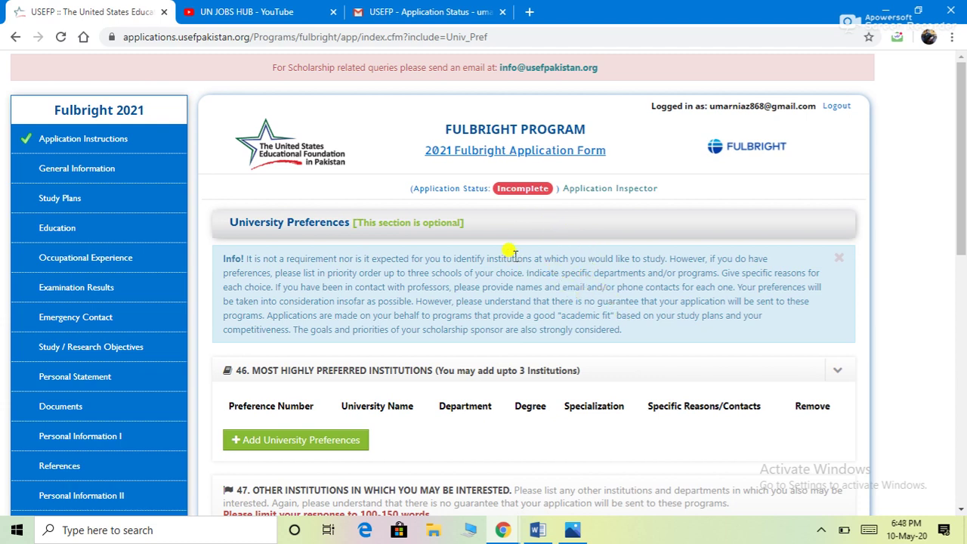
# Step: Switch to the UN JOBS HUB channel page on YouTube
pyautogui.click(247, 11)
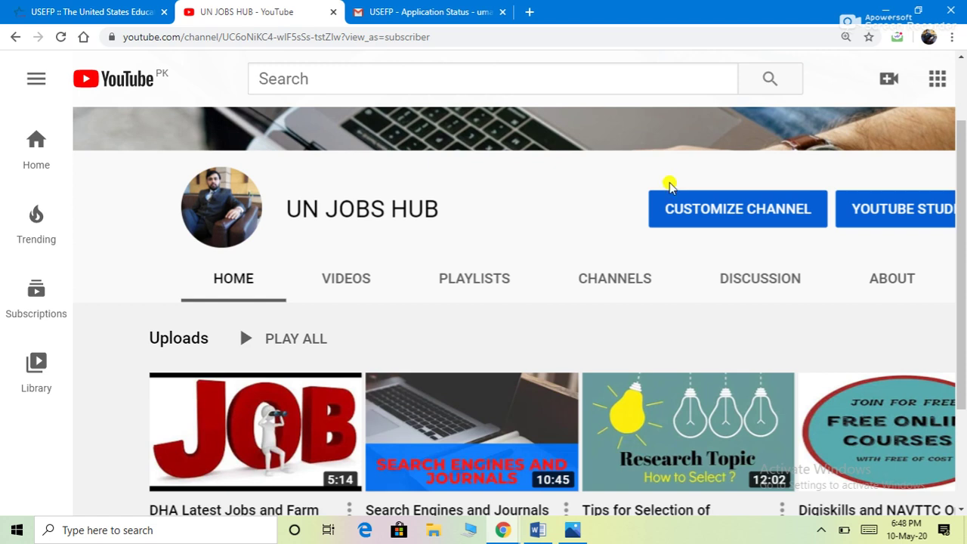
pyautogui.click(825, 532)
pyautogui.rightClick(780, 500)
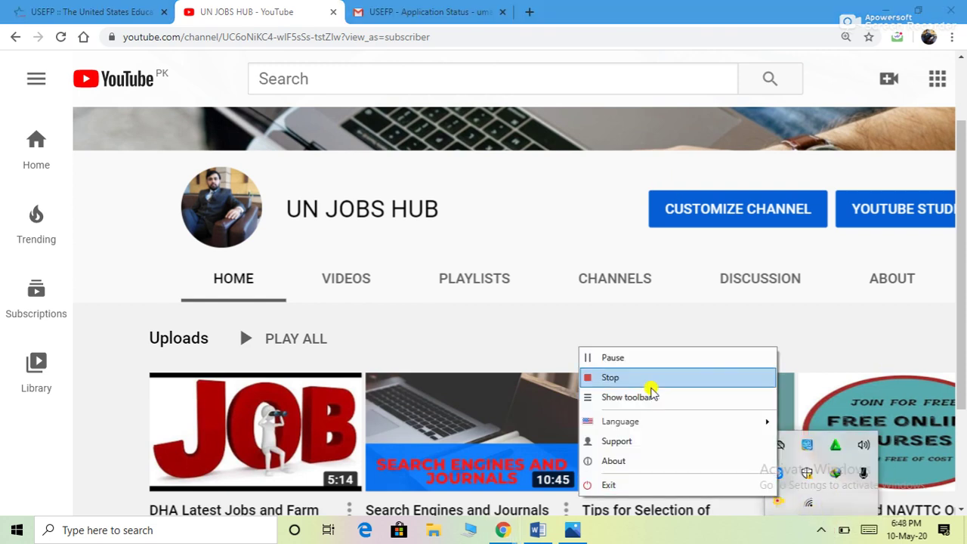